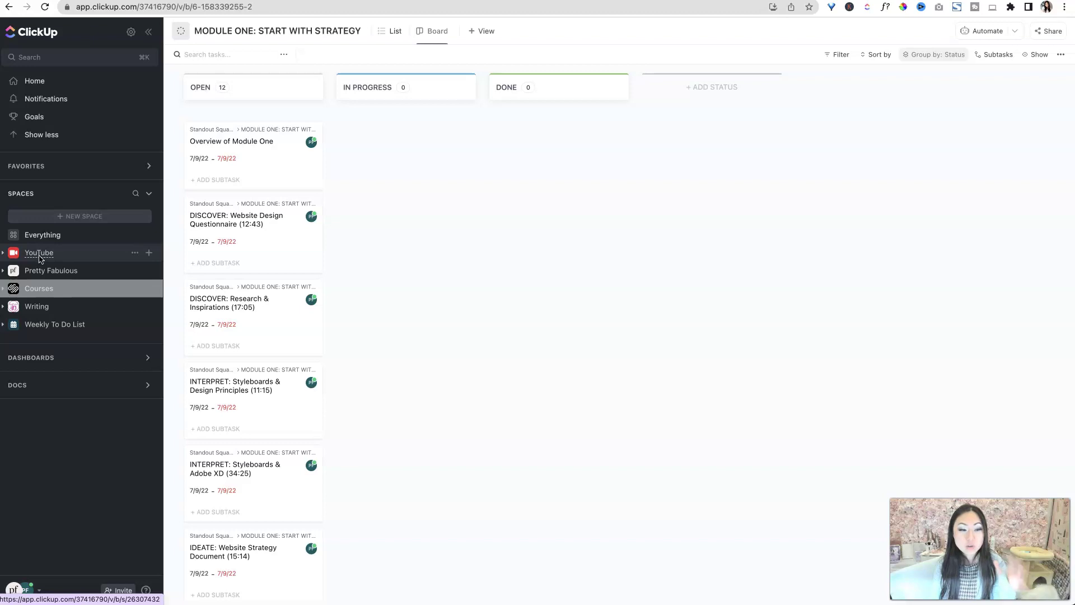
# - Open the Weekly To Do List board, with its To Do and Monday–Friday columns
pyautogui.click(46, 297)
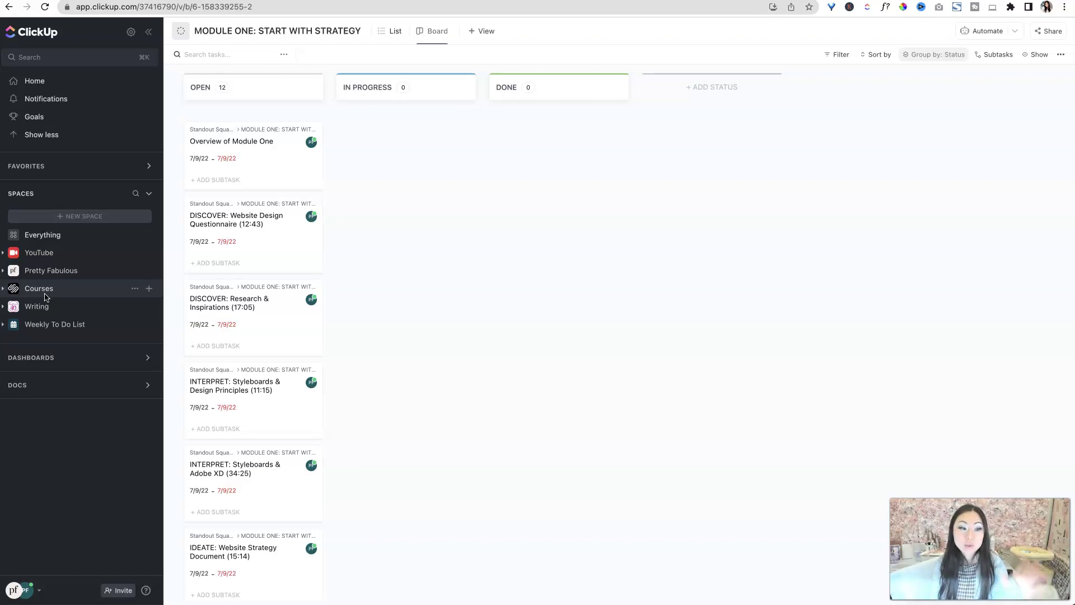
pyautogui.moveTo(46, 297); pyautogui.dragTo(38, 330)
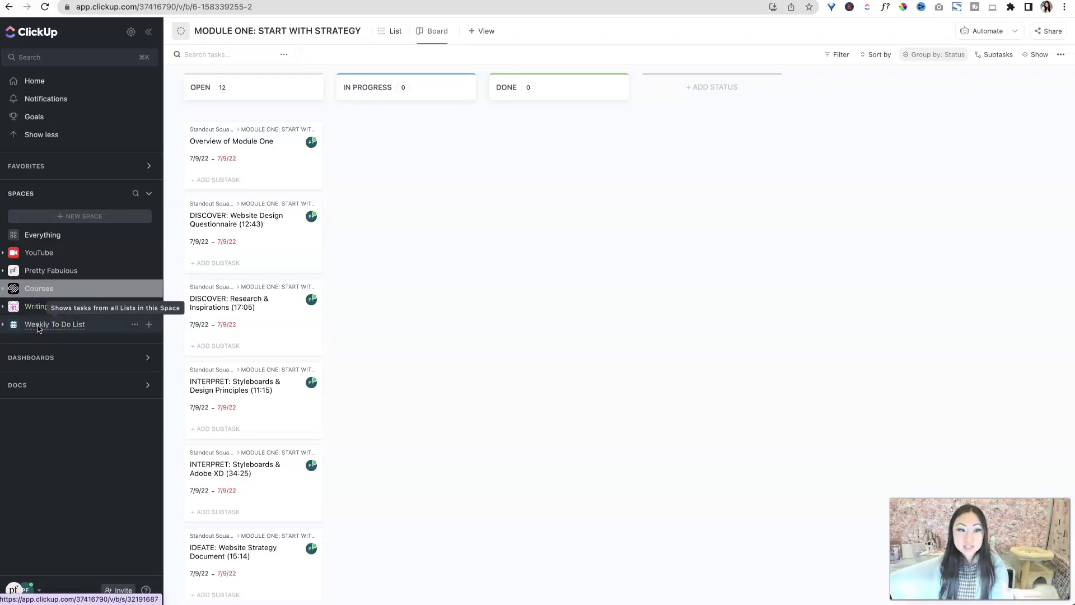
pyautogui.moveTo(38, 329); pyautogui.dragTo(38, 325)
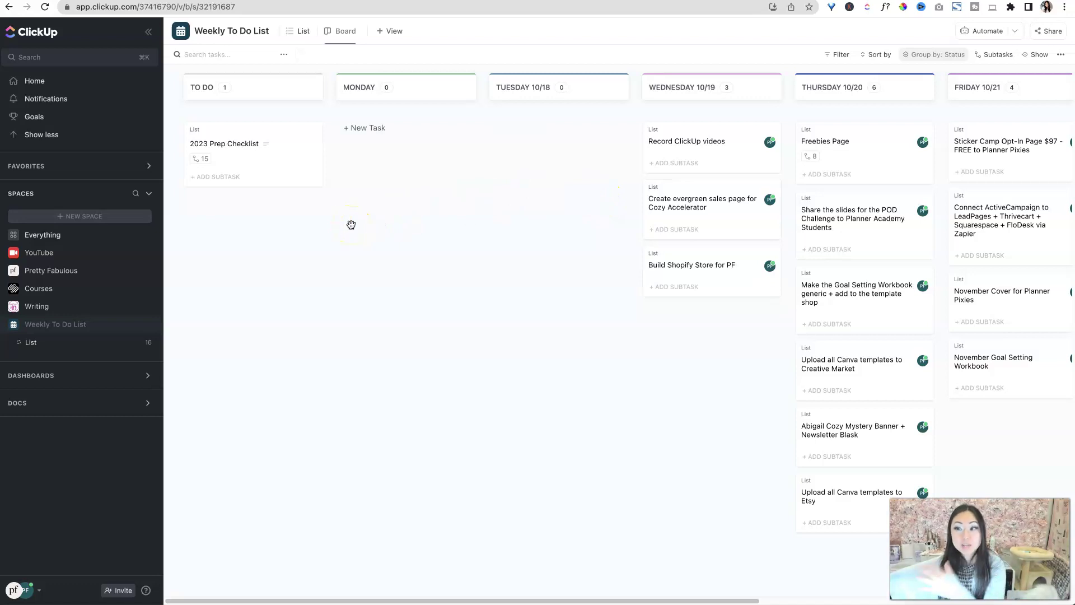
pyautogui.moveTo(592, 599); pyautogui.dragTo(927, 602)
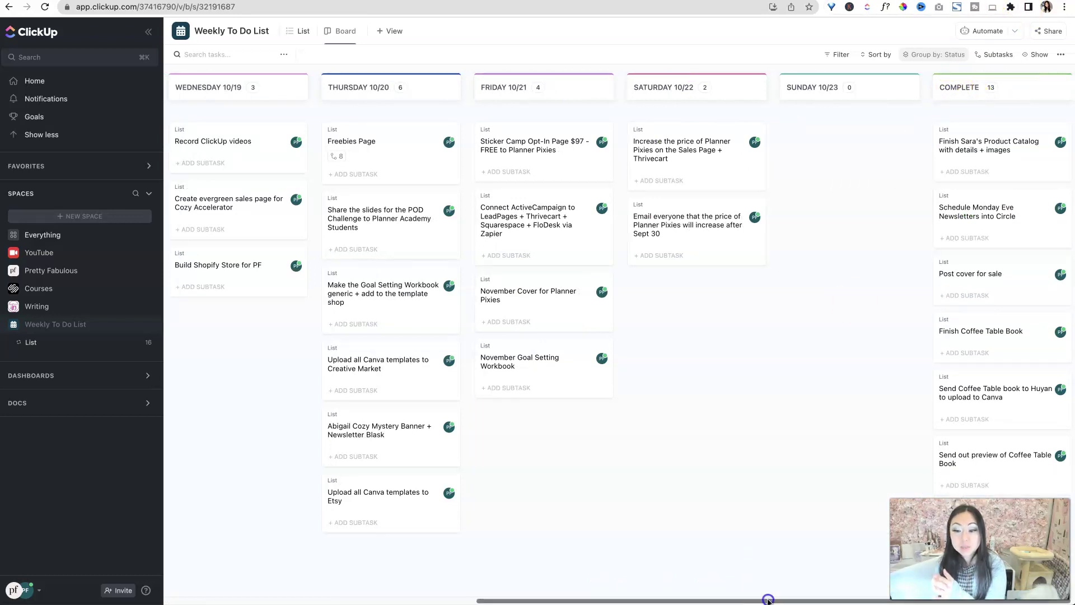
pyautogui.moveTo(768, 600); pyautogui.dragTo(336, 542)
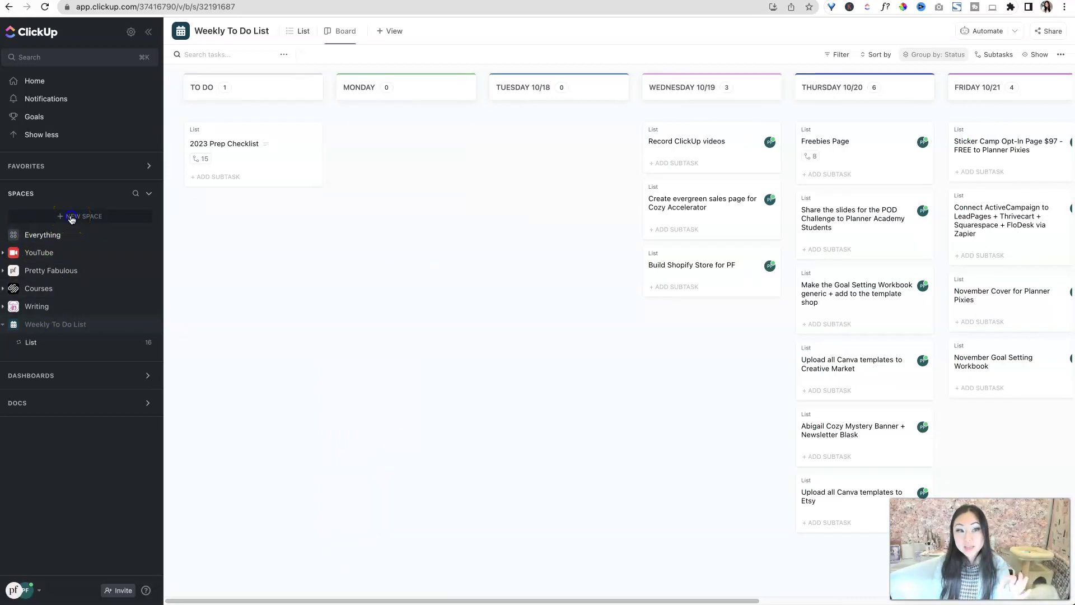
# - Start a new space and name it Card Deck Academy
pyautogui.click(71, 217)
pyautogui.click(426, 233)
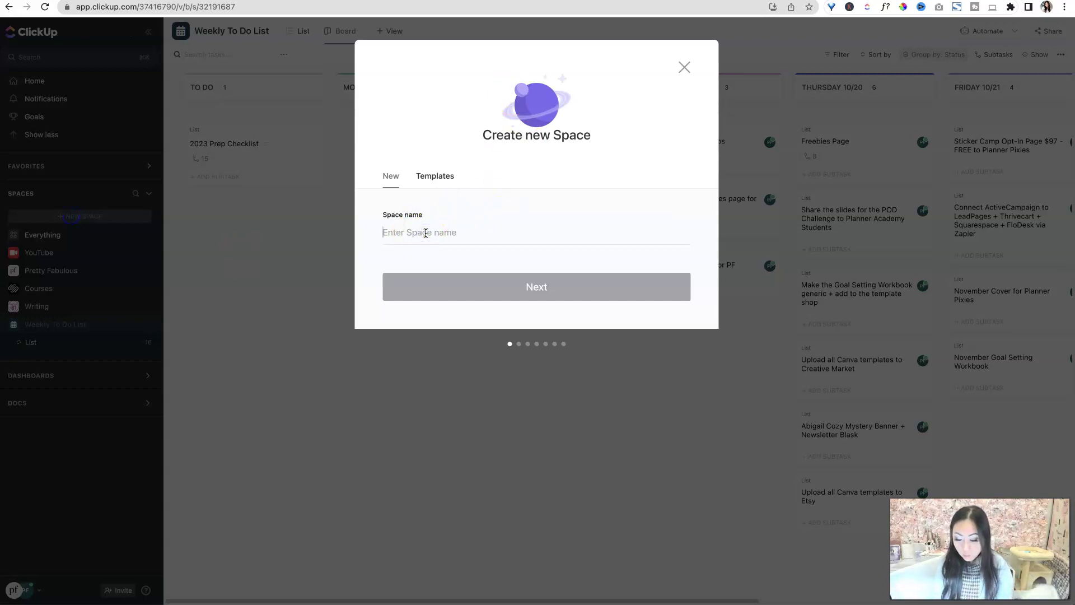
pyautogui.write('Card Deck Academy')
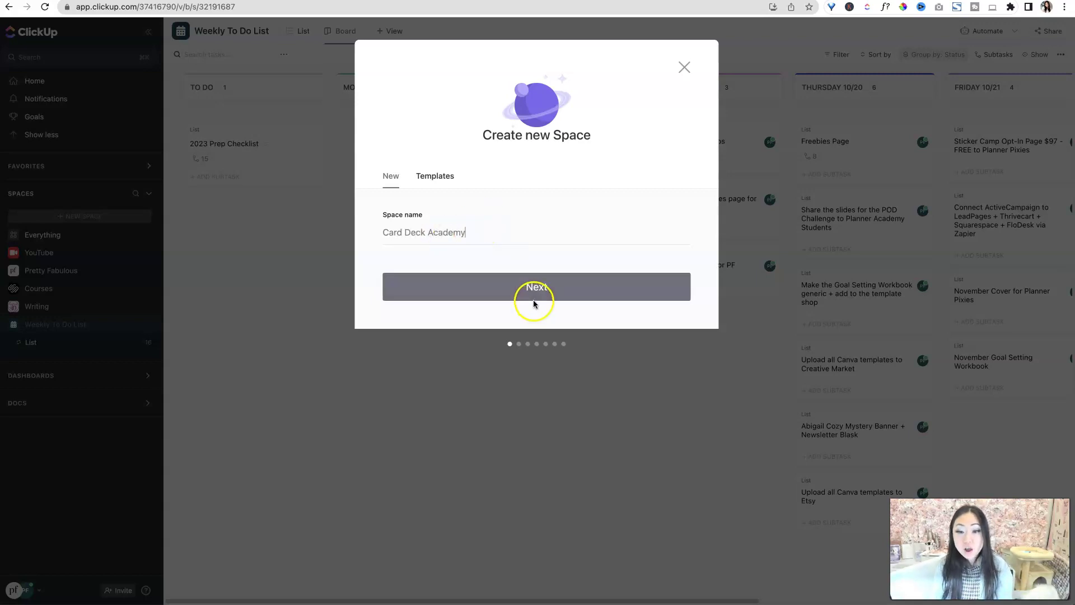
# - Give the new space a purple colour
pyautogui.click(532, 295)
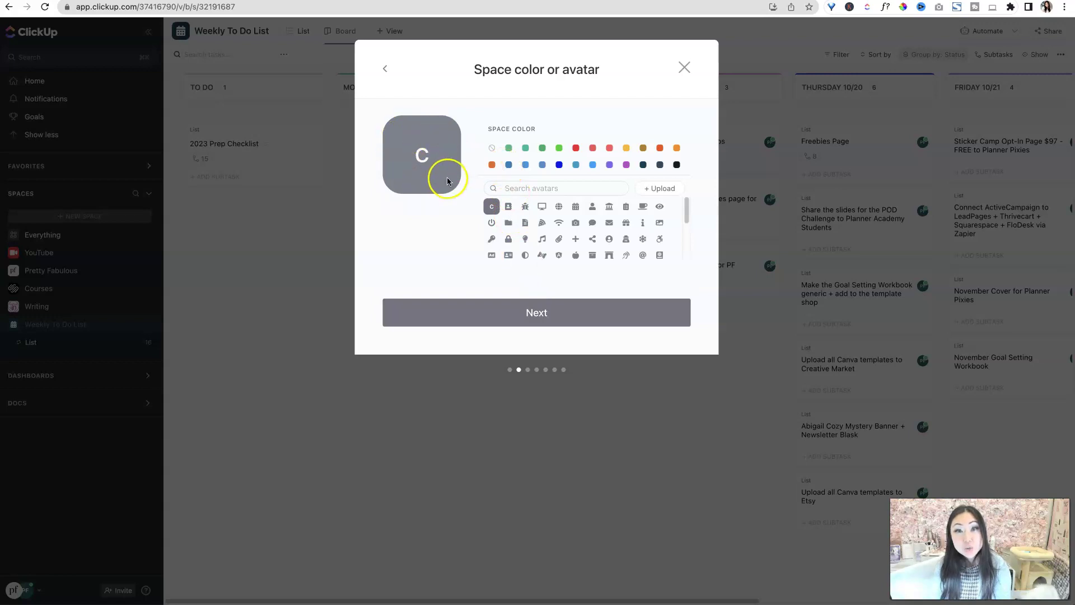
pyautogui.click(559, 164)
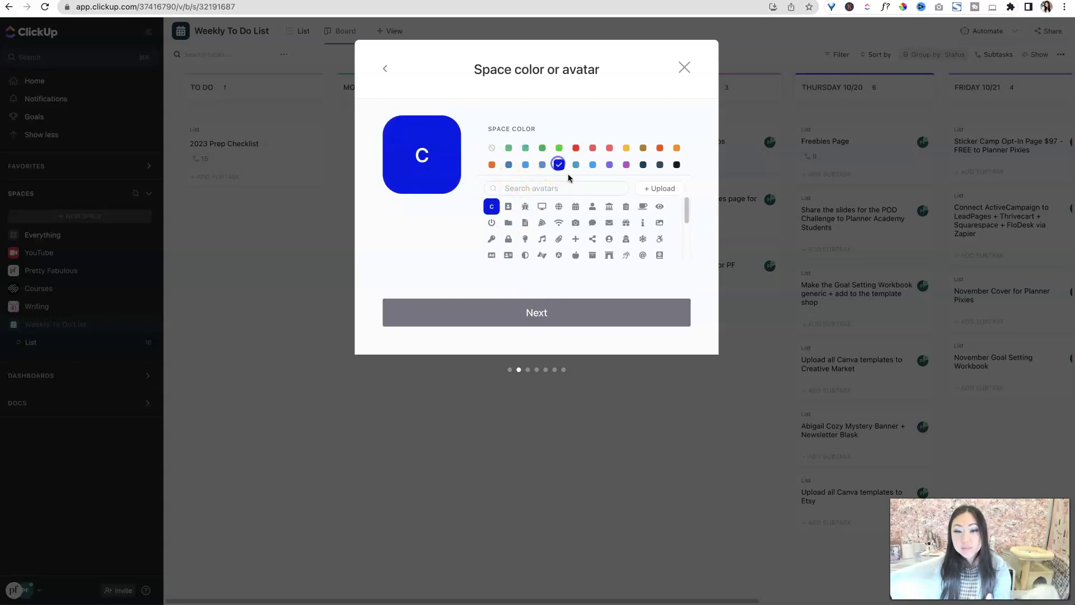
pyautogui.click(611, 166)
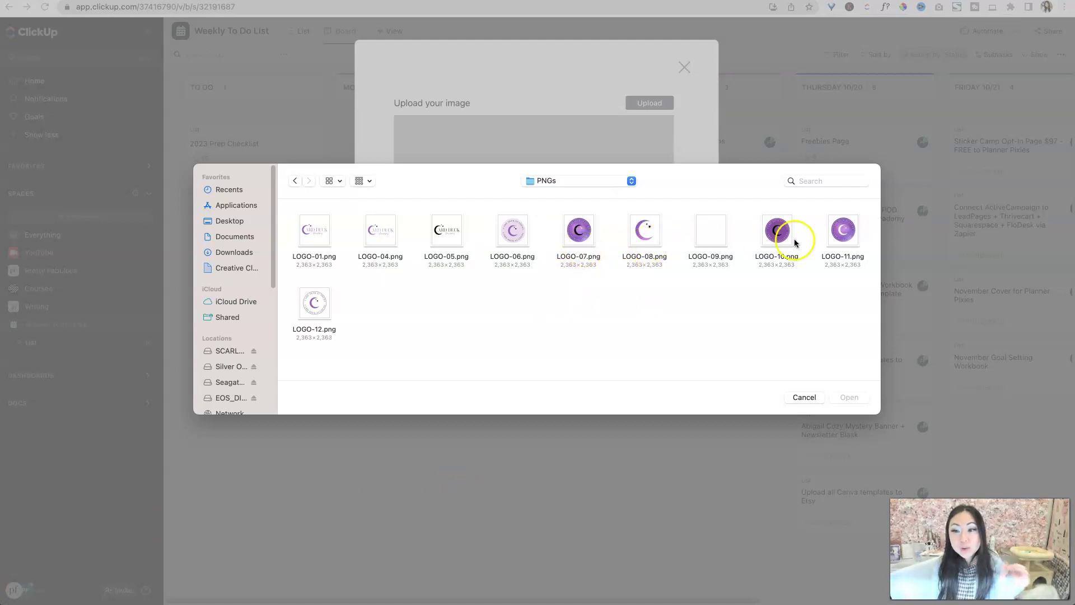
# - Upload LOGO-11.png as the space avatar, cropped tightly around the circular logo
pyautogui.click(840, 236)
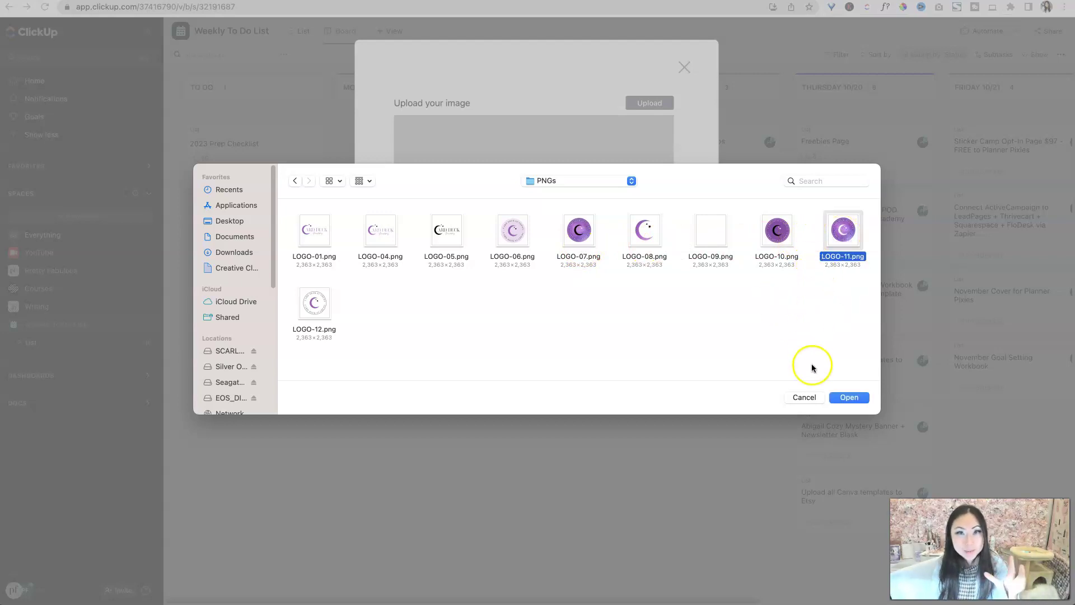
pyautogui.click(850, 398)
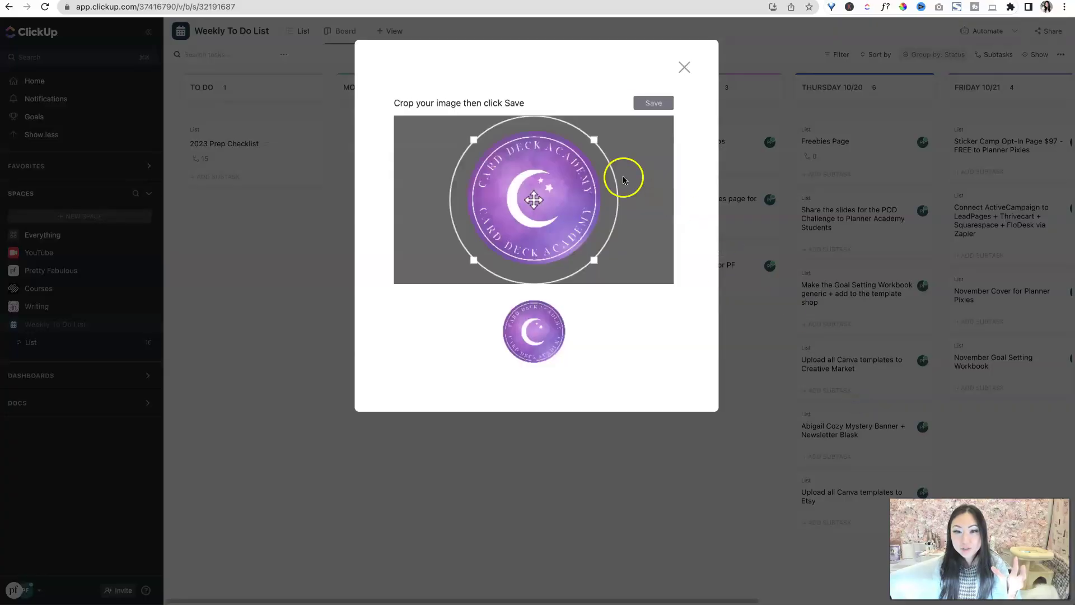
pyautogui.moveTo(595, 143); pyautogui.dragTo(585, 151)
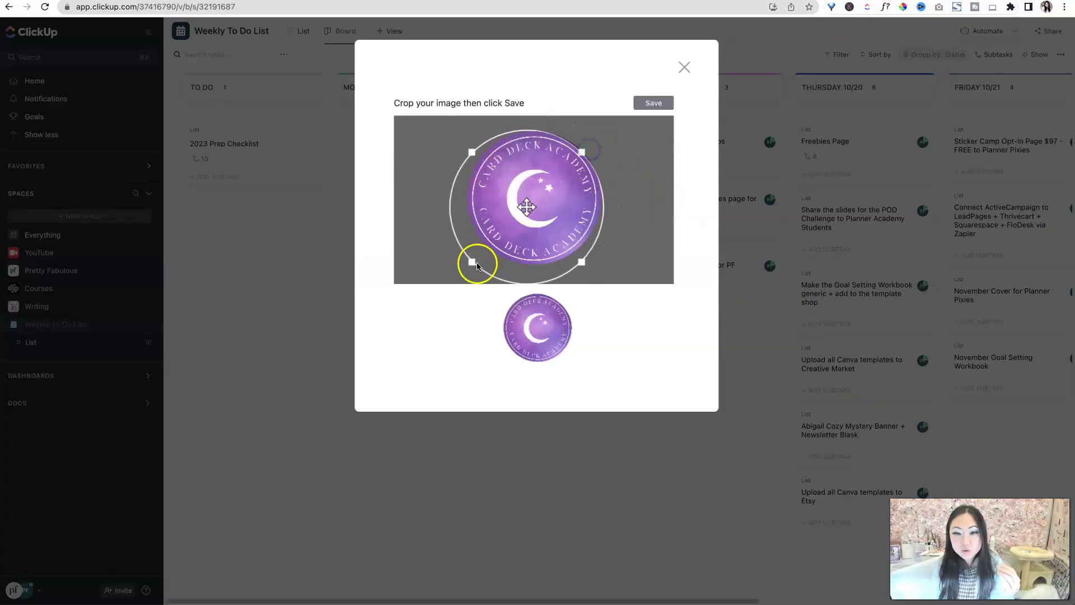
pyautogui.moveTo(473, 261); pyautogui.dragTo(485, 250)
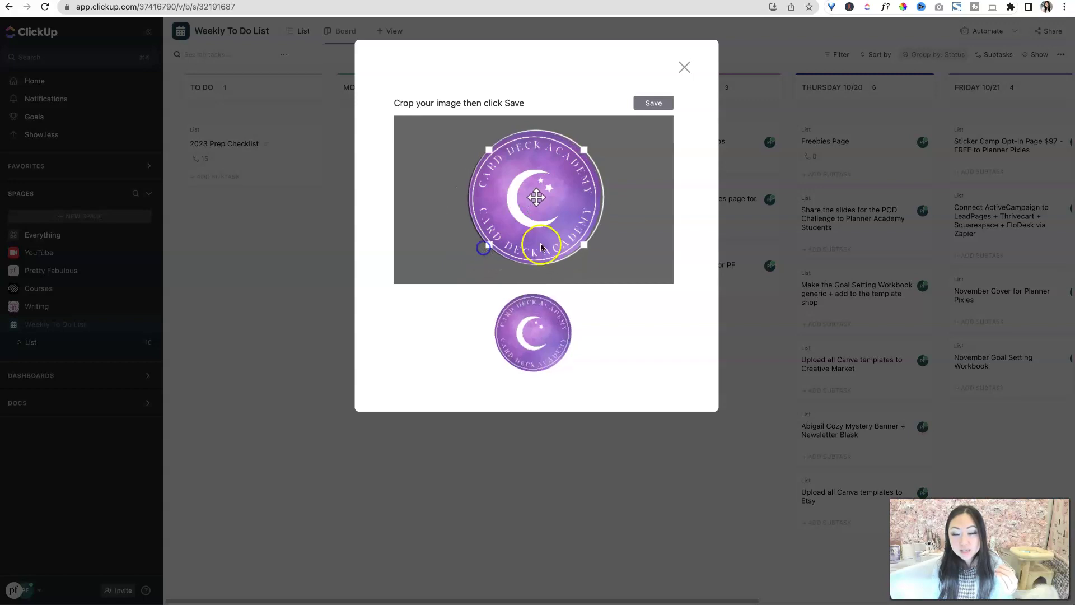
pyautogui.moveTo(586, 244); pyautogui.dragTo(579, 243)
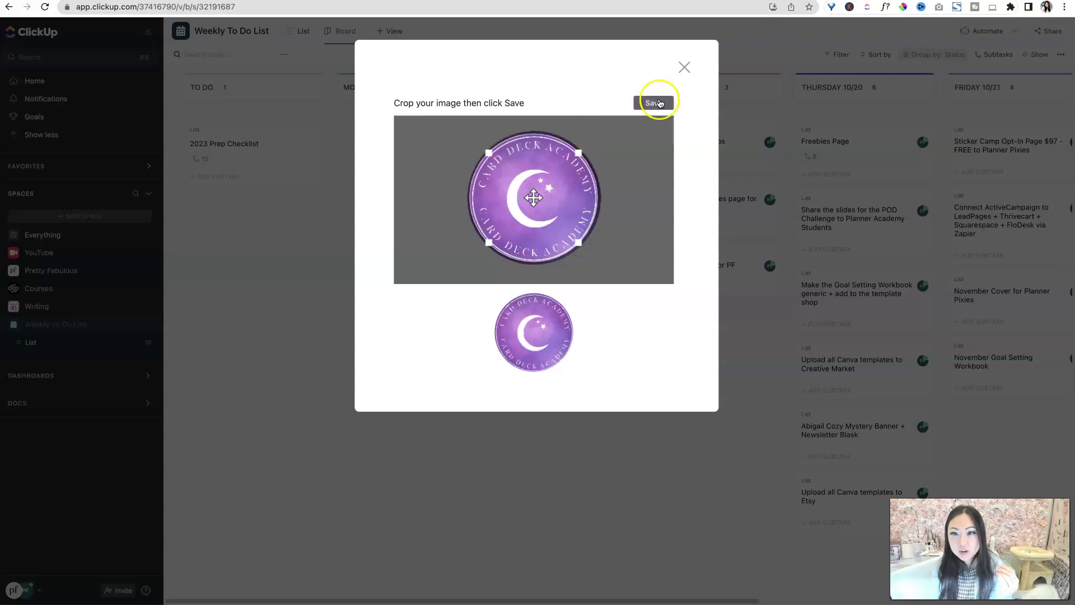
pyautogui.click(654, 102)
pyautogui.click(502, 178)
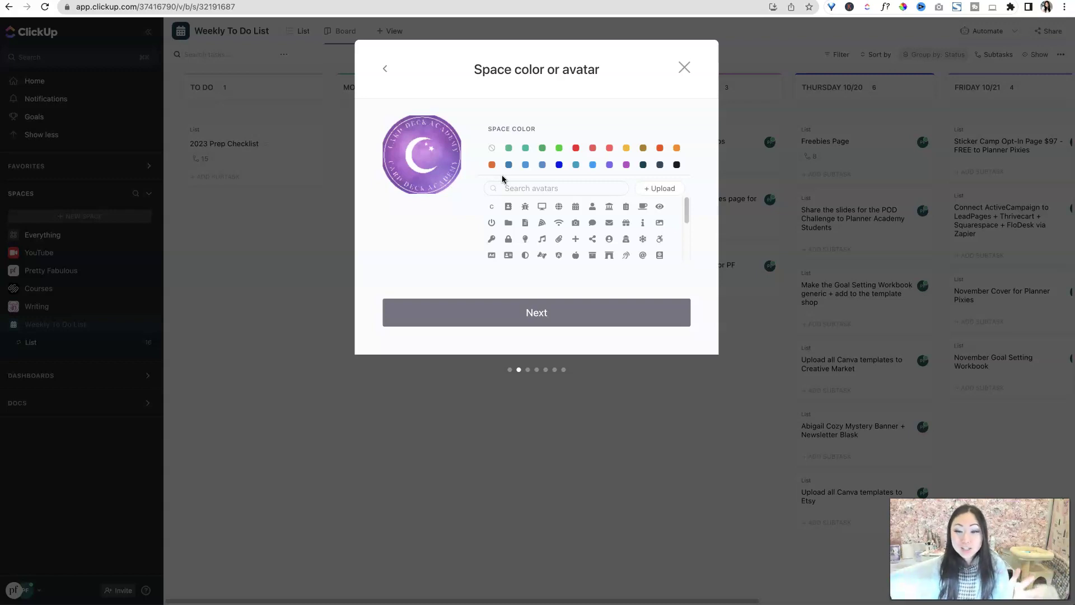
# - Leave the LOGO-11 logo as the avatar and continue to Card Deck Academy's sharing options
pyautogui.scroll(-3, 557, 230)
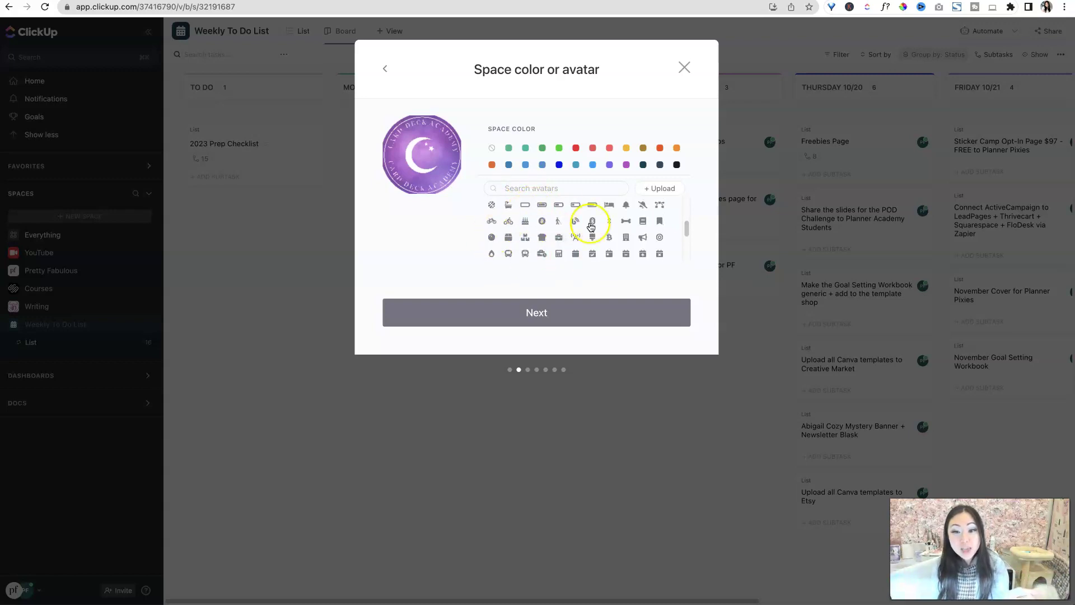
pyautogui.scroll(-5, 590, 227)
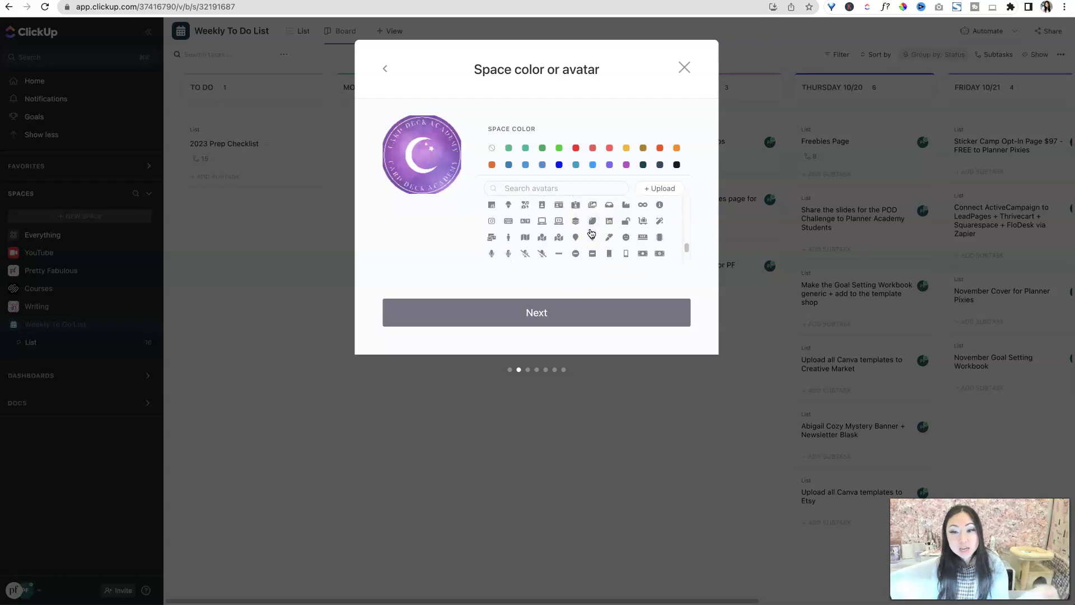
pyautogui.scroll(-3, 590, 232)
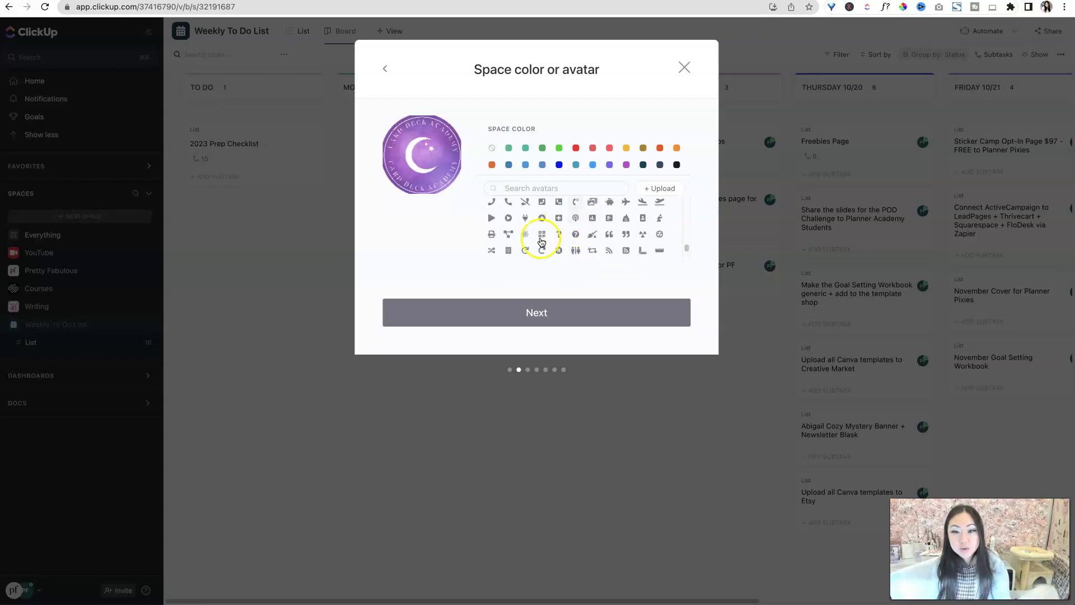
pyautogui.click(546, 316)
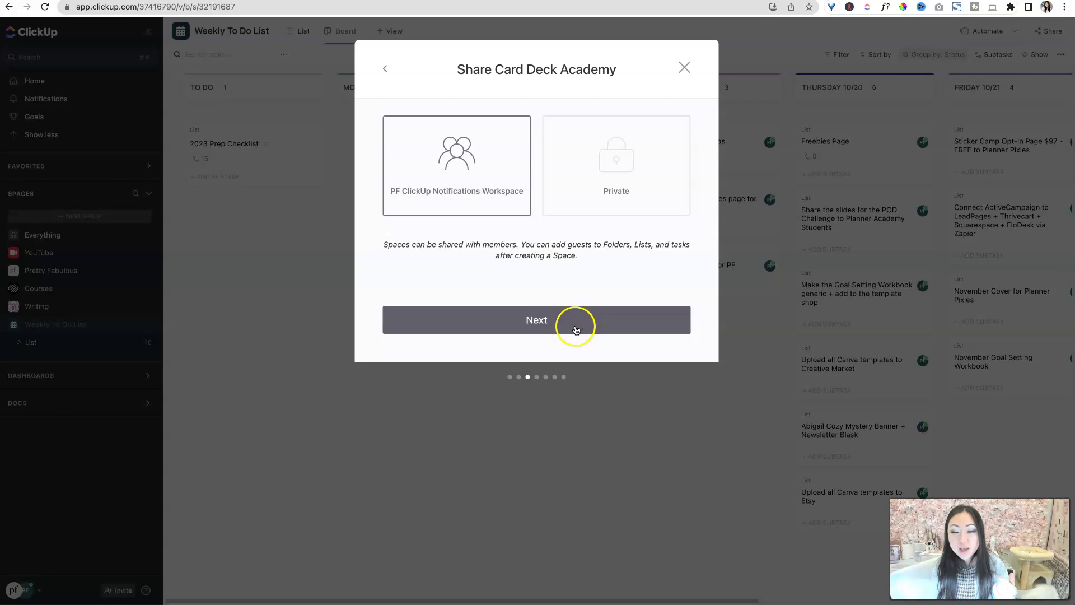
# - Load the Kanban status set and delete its REVIEW status
pyautogui.click(547, 318)
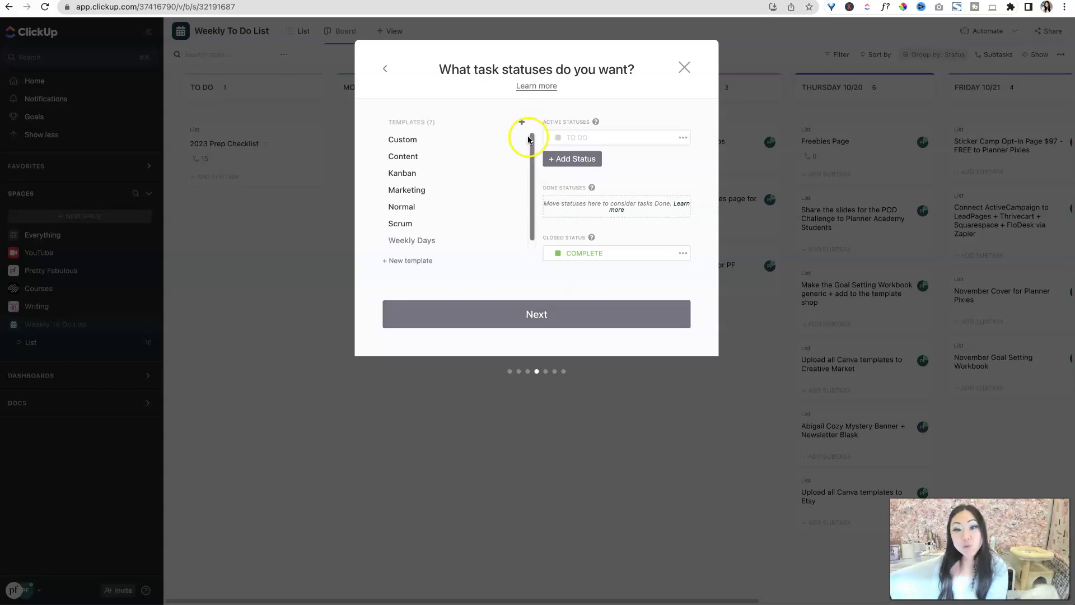
pyautogui.click(418, 176)
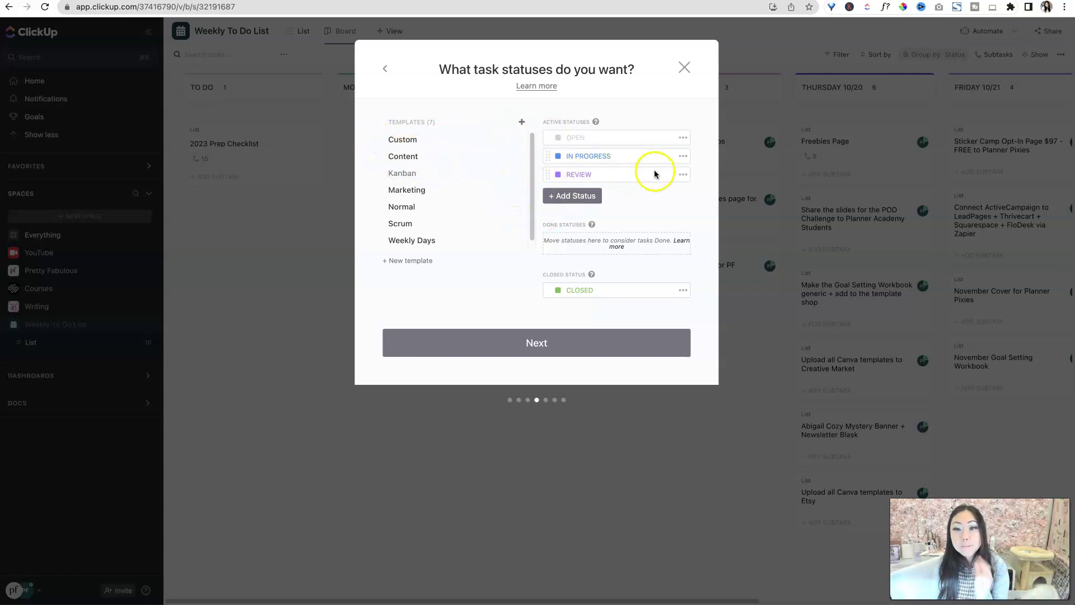
pyautogui.click(682, 174)
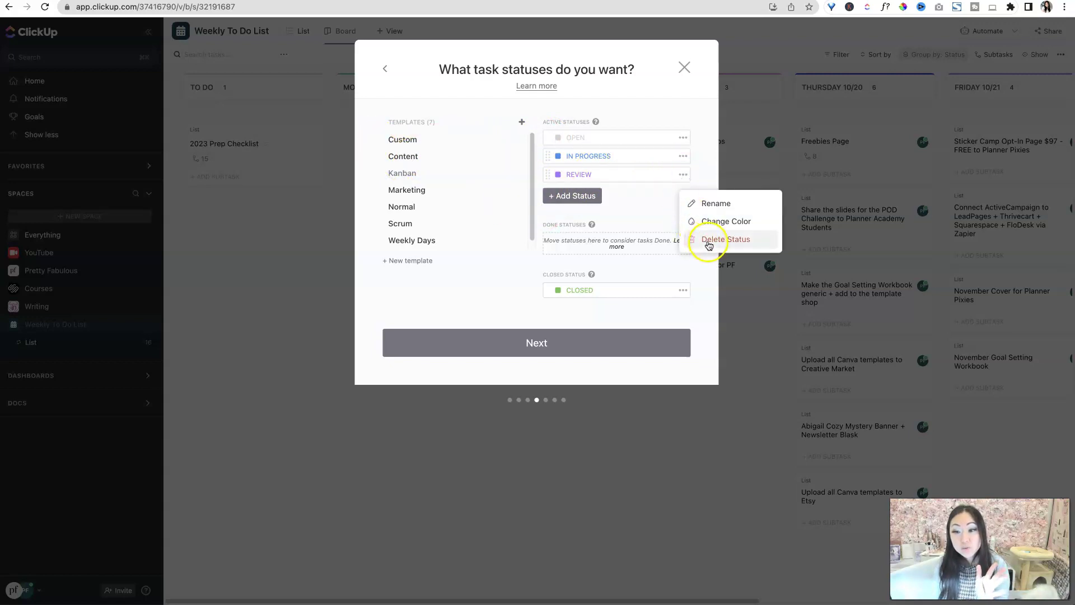
pyautogui.click(708, 242)
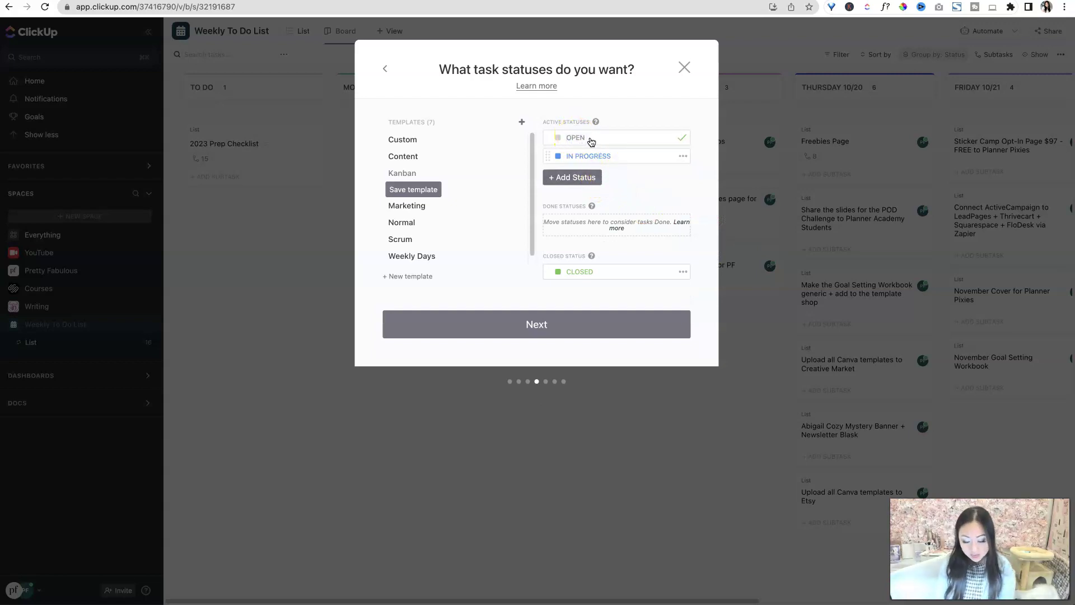
# - Rename the OPEN status to TO DO
pyautogui.doubleClick(576, 138)
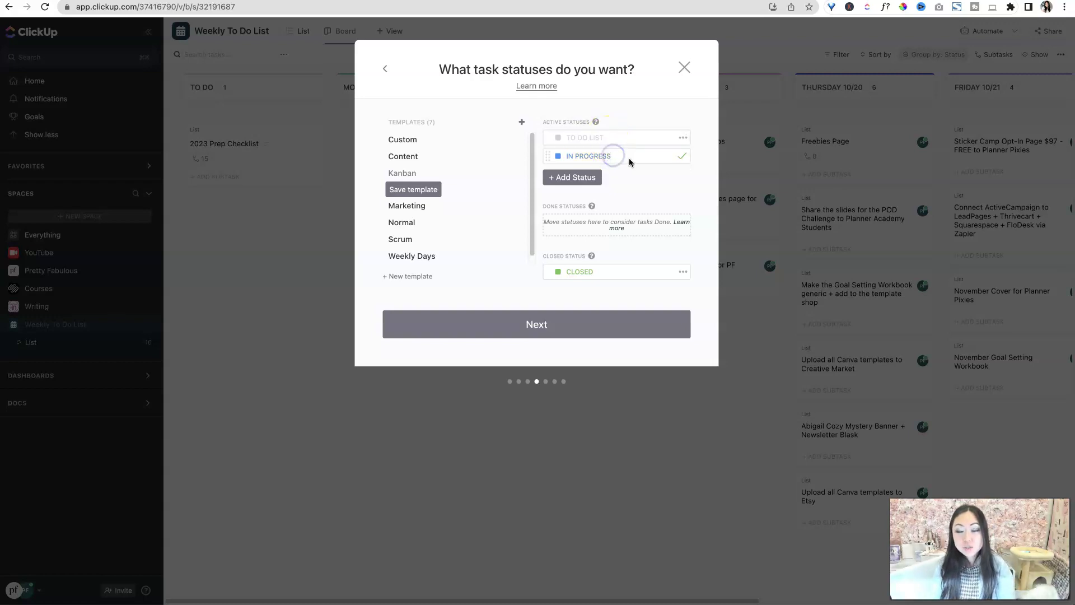
pyautogui.doubleClick(598, 138)
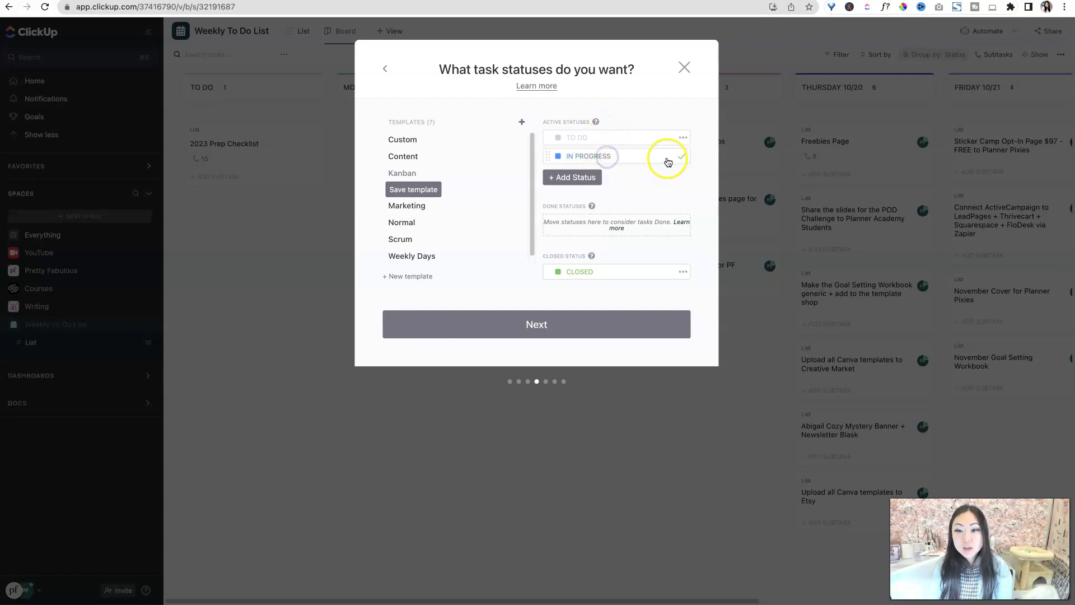
pyautogui.click(558, 156)
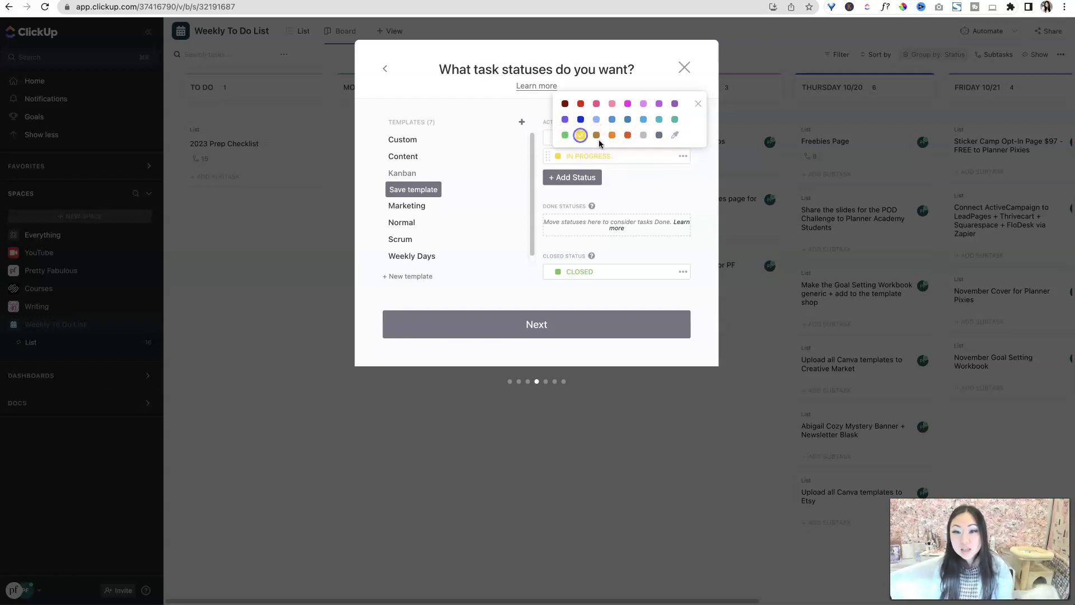
pyautogui.click(639, 180)
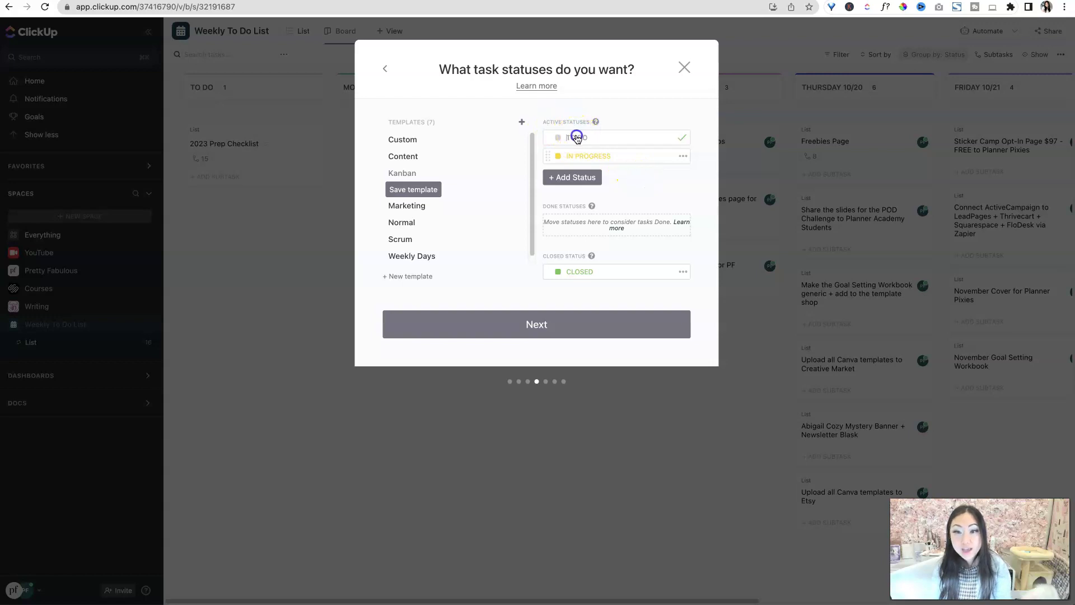
pyautogui.click(557, 138)
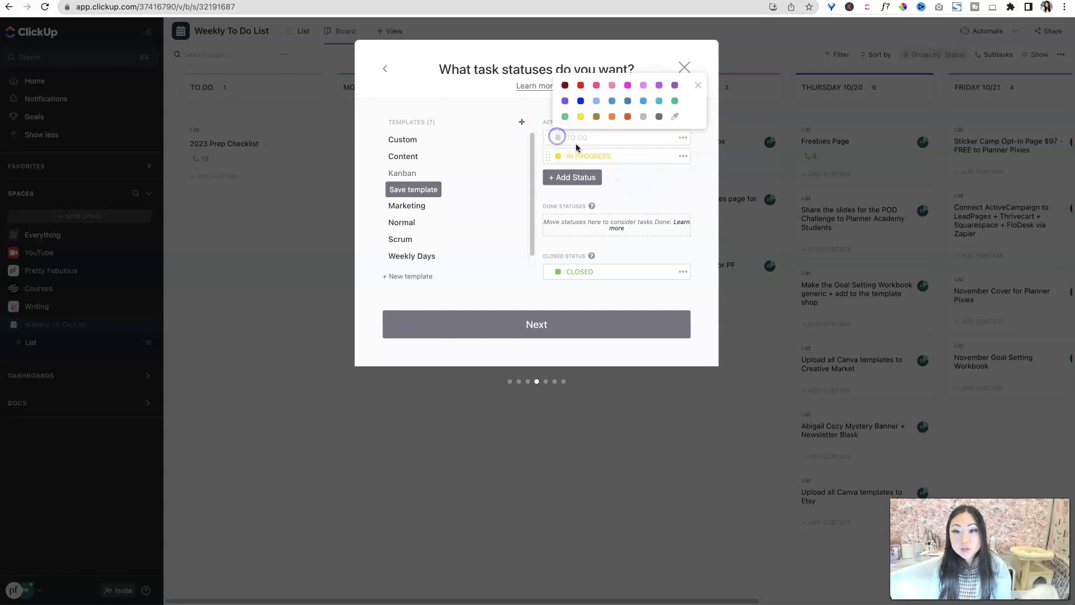
pyautogui.click(565, 116)
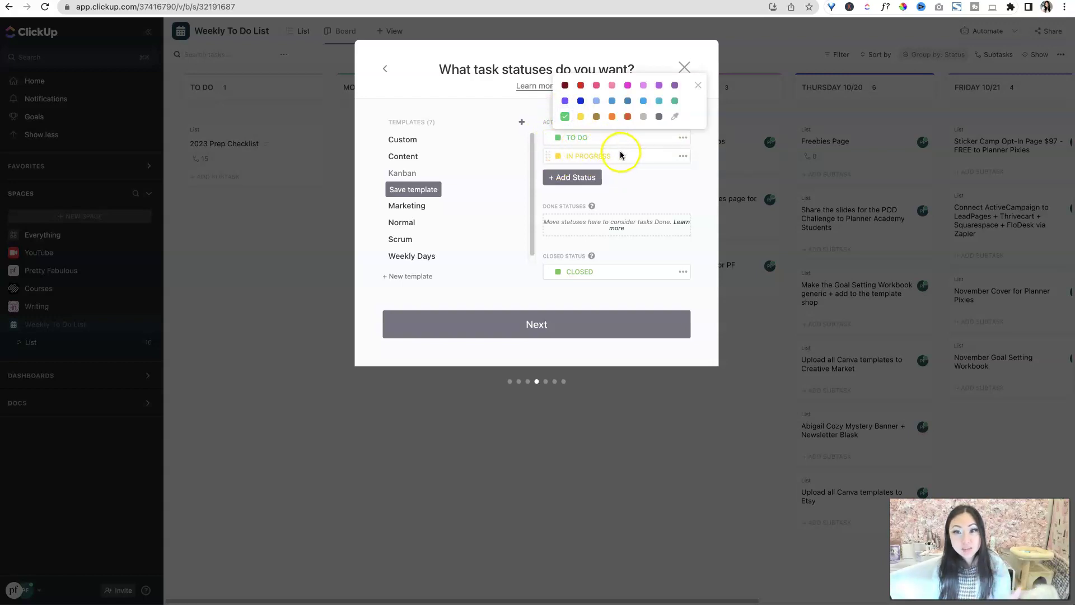
pyautogui.click(592, 155)
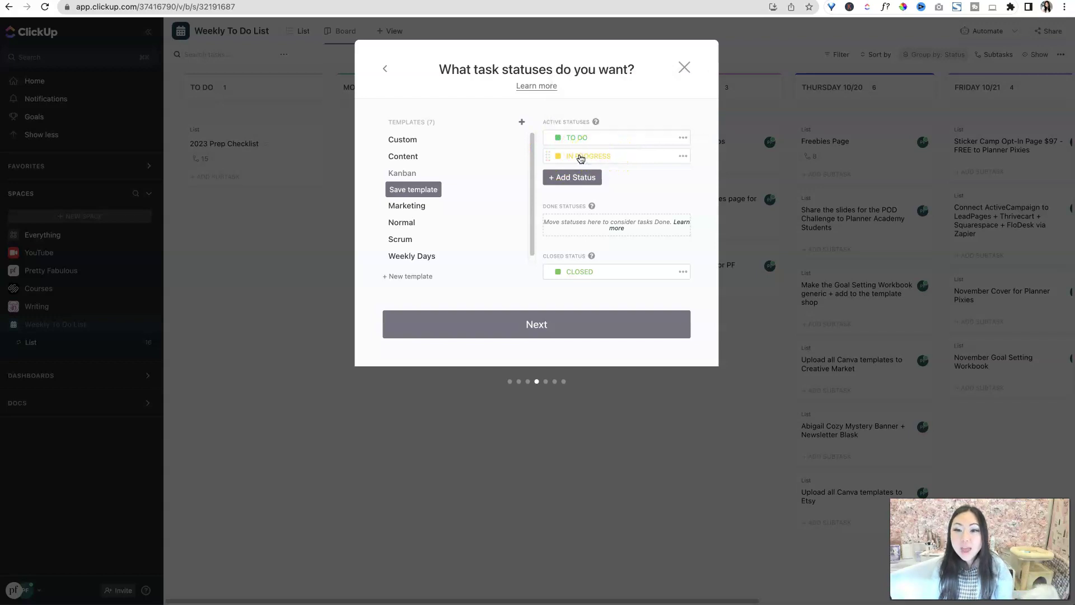
pyautogui.click(581, 157)
pyautogui.click(568, 272)
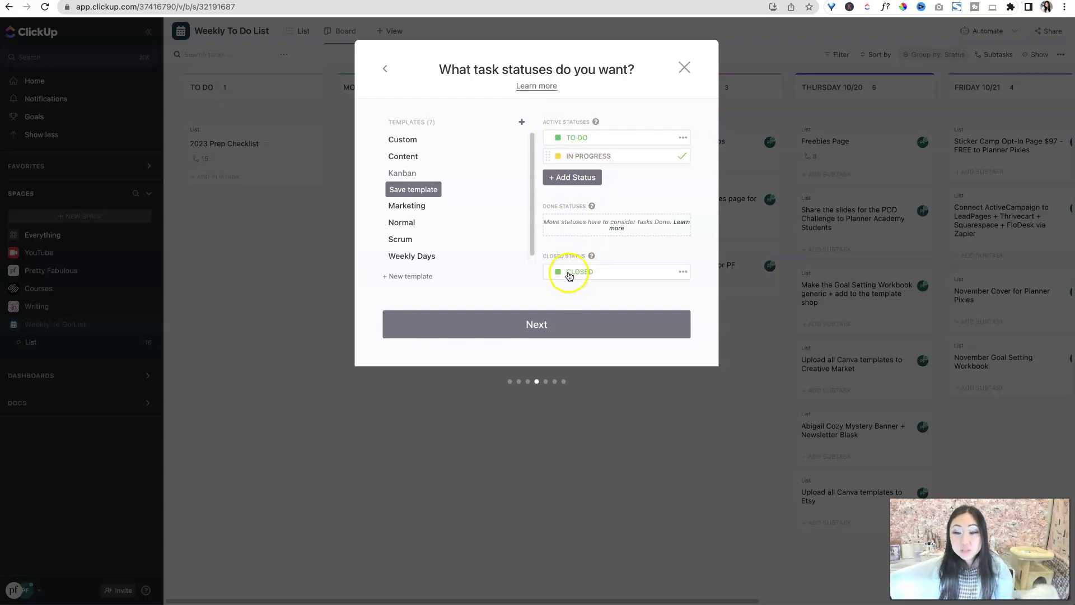
# - Rename the CLOSED status to COMPLETE
pyautogui.click(558, 273)
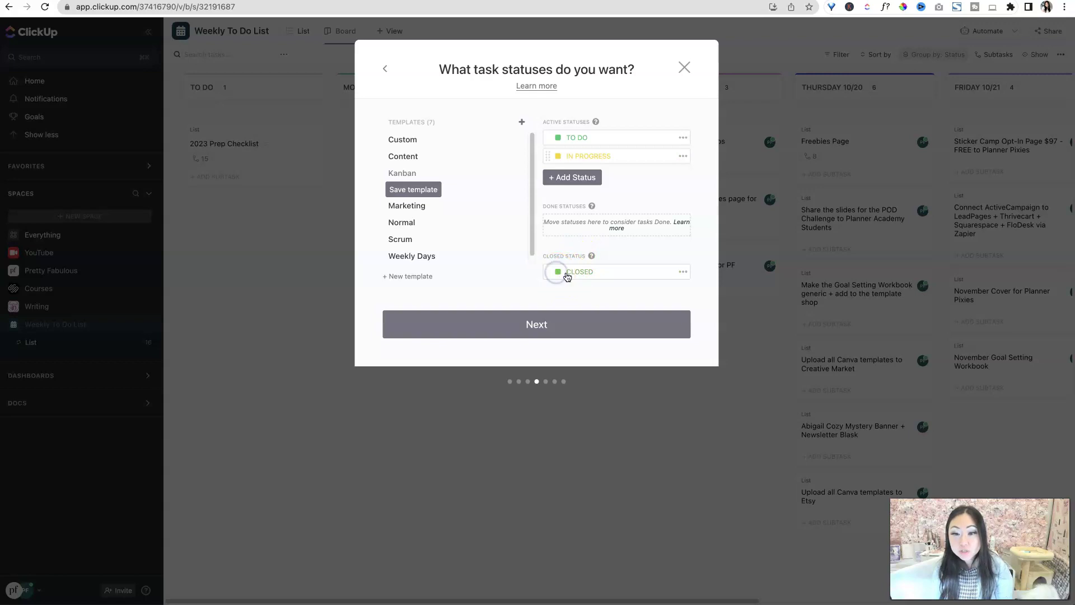
pyautogui.click(561, 273)
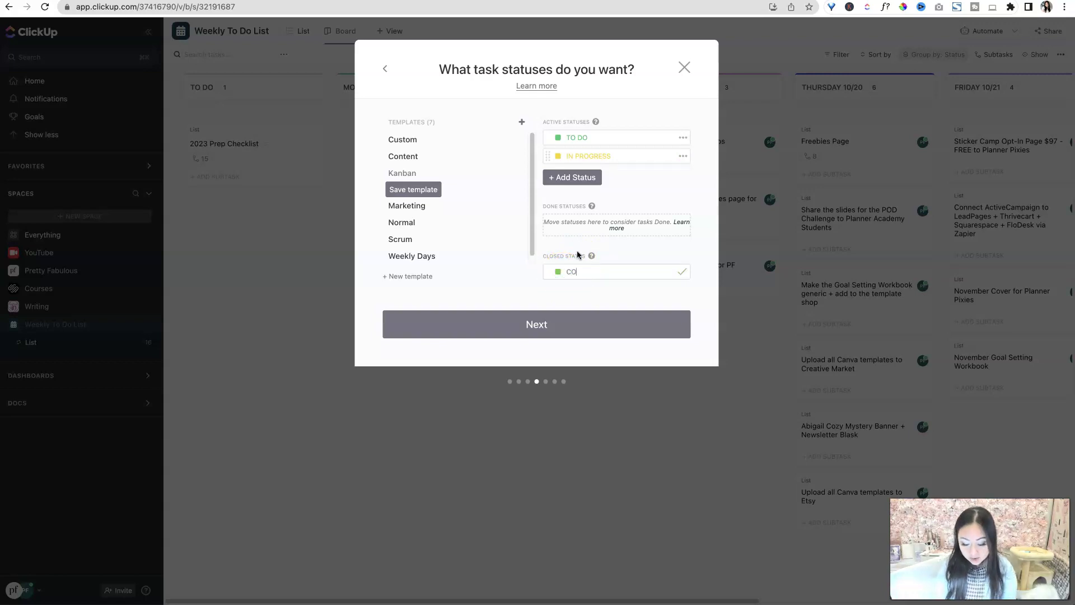
pyautogui.click(624, 285)
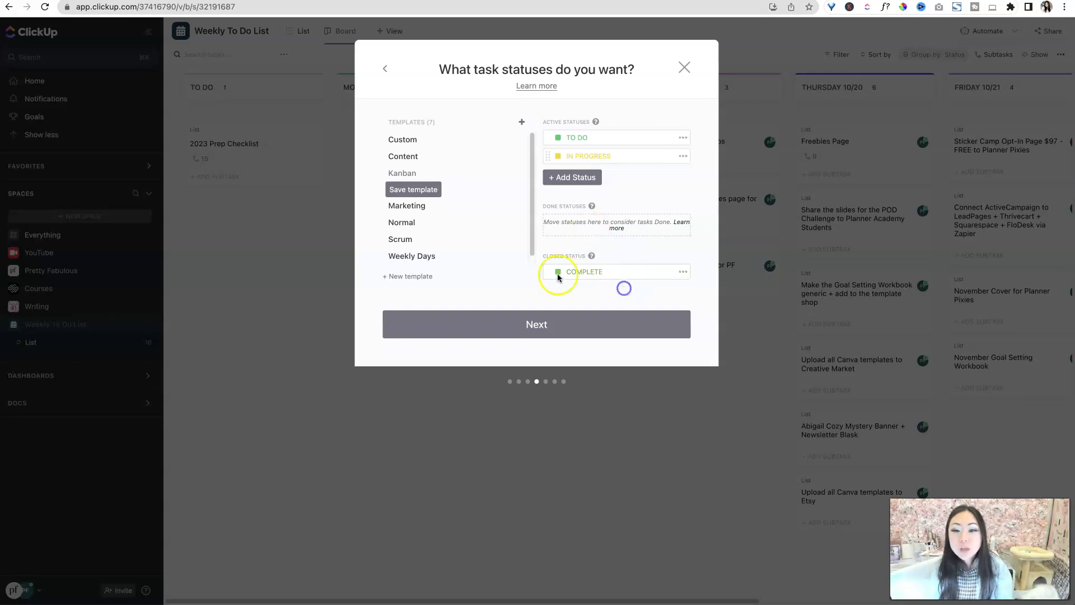
pyautogui.click(558, 272)
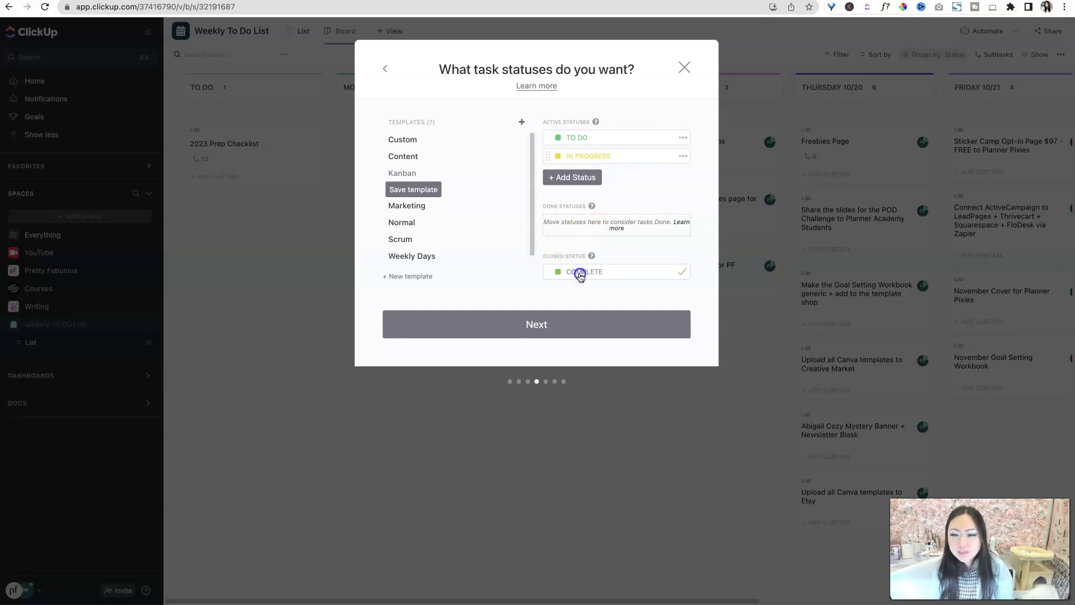
pyautogui.click(681, 273)
pyautogui.click(682, 272)
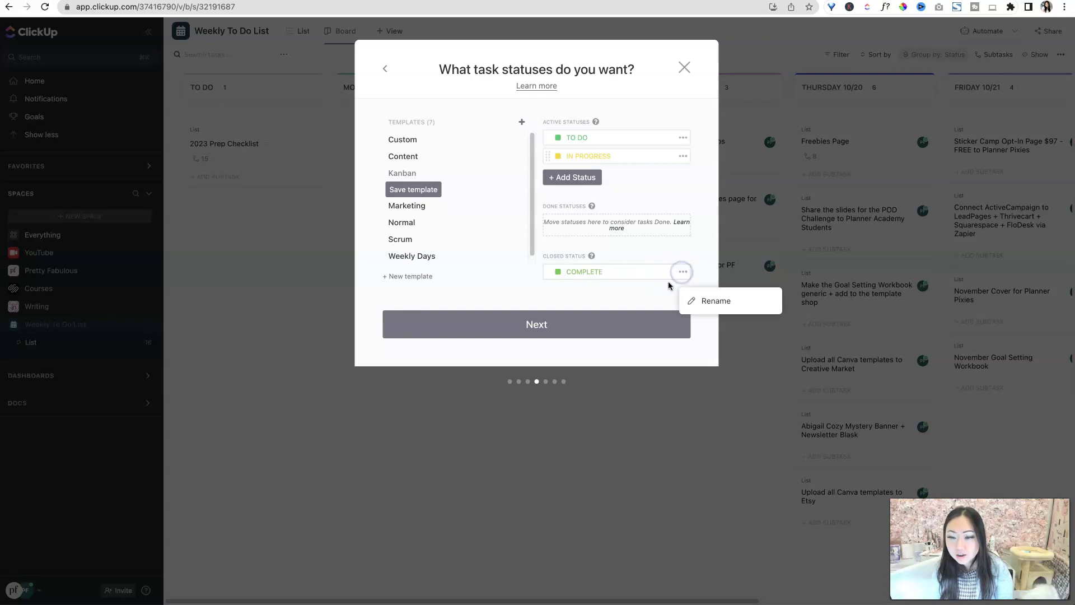
pyautogui.click(638, 278)
pyautogui.click(558, 272)
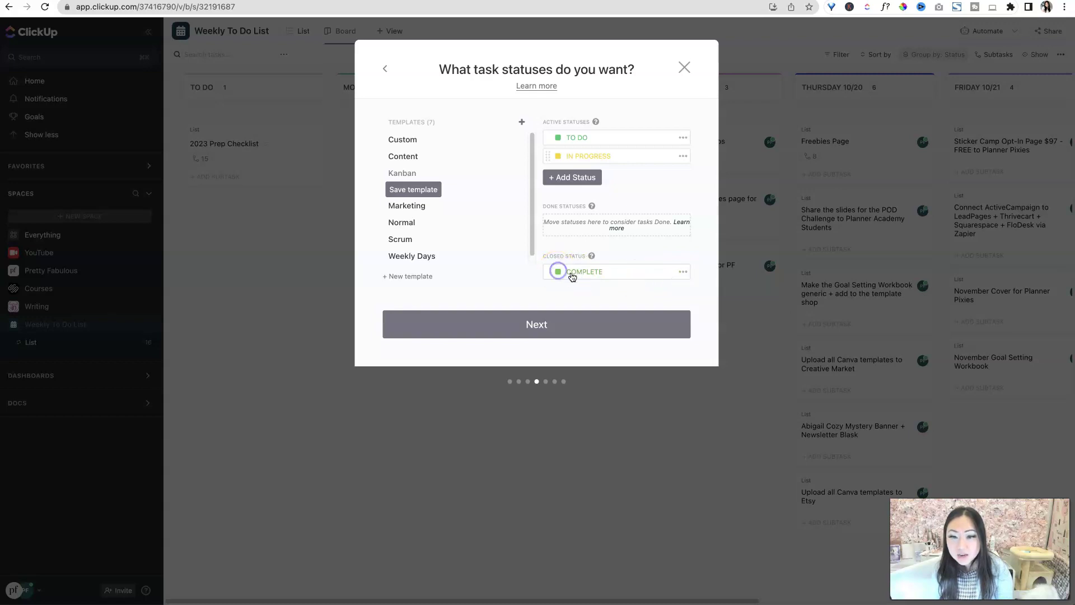
# - Colour TO DO blue and IN PROGRESS purple, then proceed to ClickApps
pyautogui.click(582, 138)
pyautogui.click(559, 139)
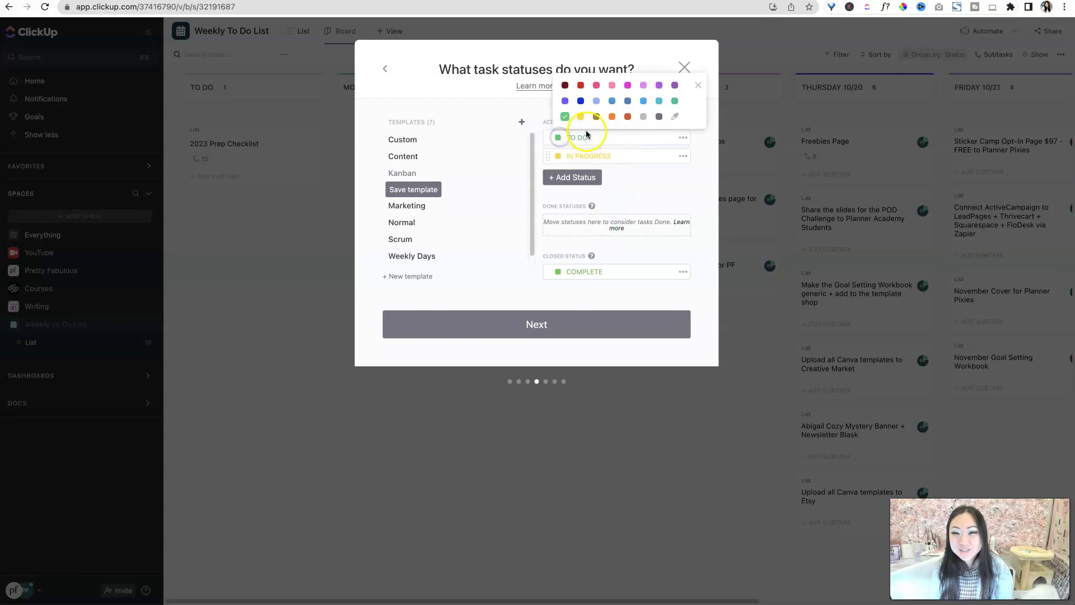
pyautogui.click(581, 101)
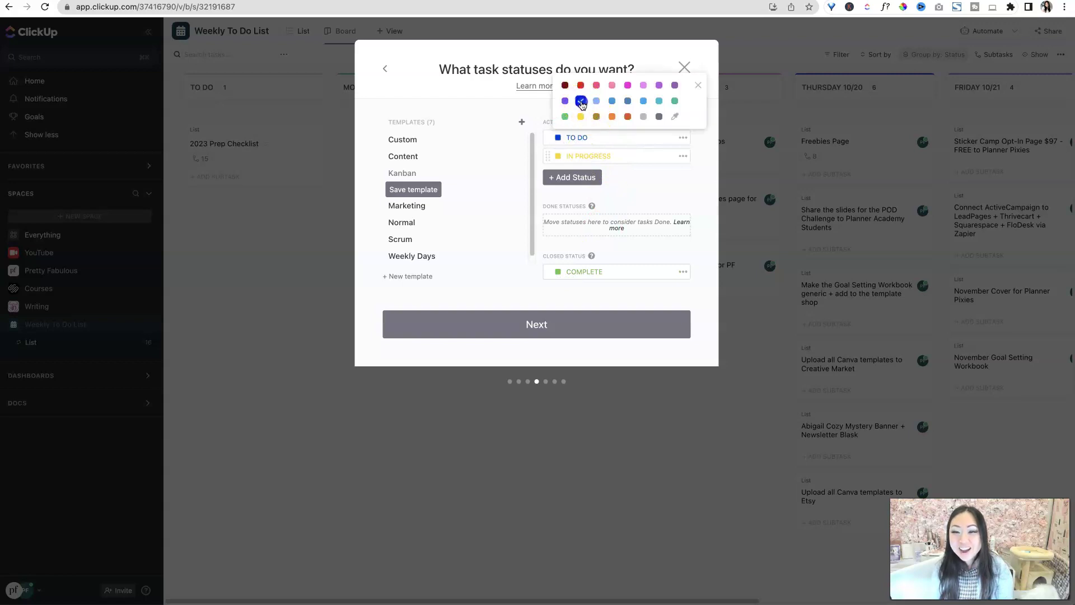
pyautogui.click(589, 156)
pyautogui.click(558, 156)
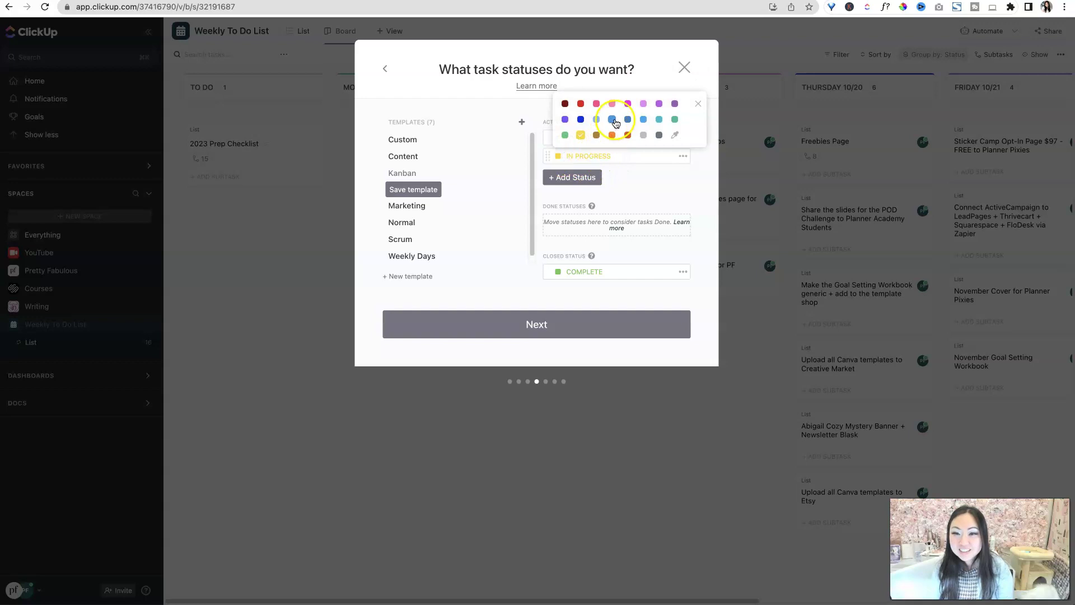
pyautogui.click(659, 106)
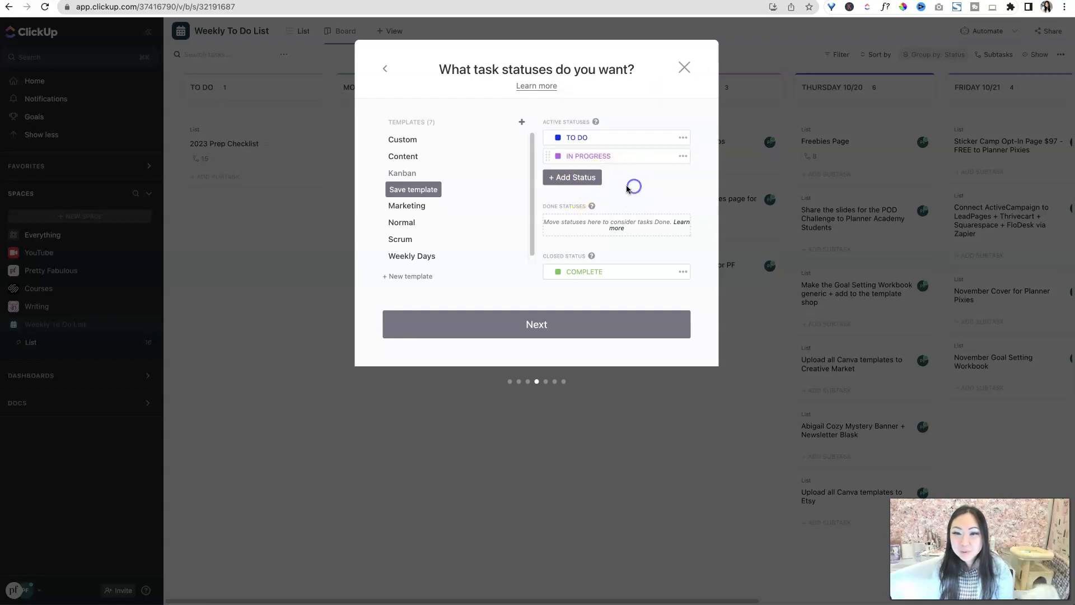
pyautogui.click(528, 327)
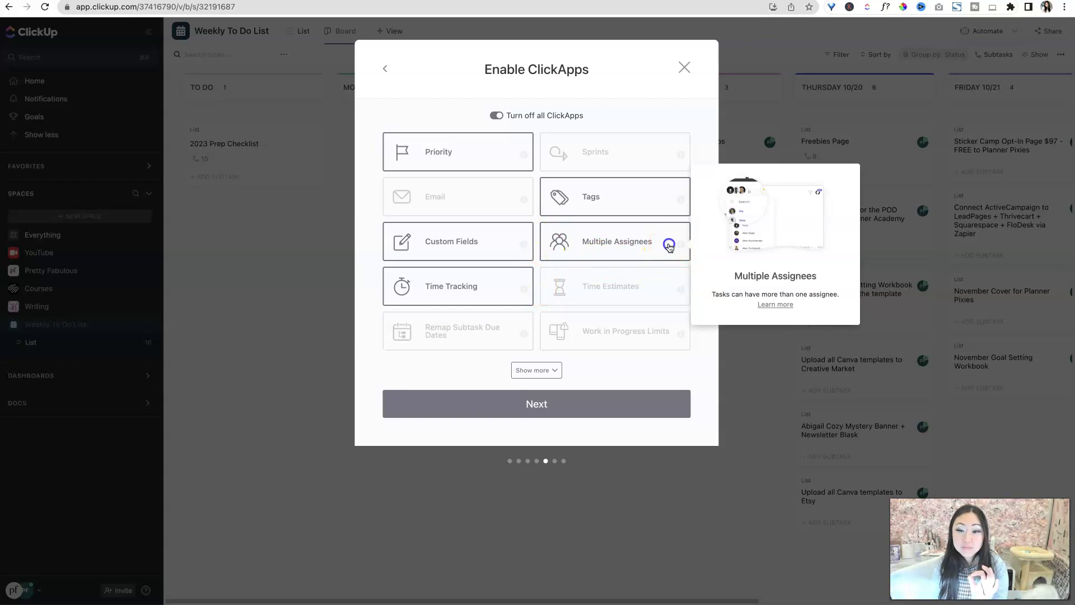
# - Disable Multiple Assignees, Time Tracking and Tags, keeping Priority and Custom Fields enabled
pyautogui.click(667, 244)
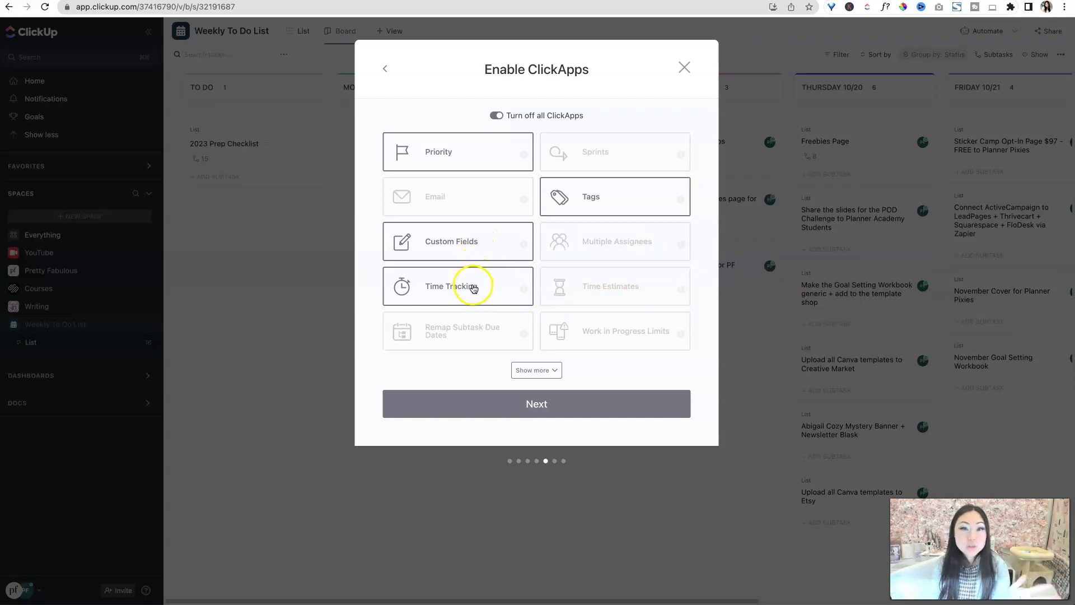
pyautogui.click(473, 288)
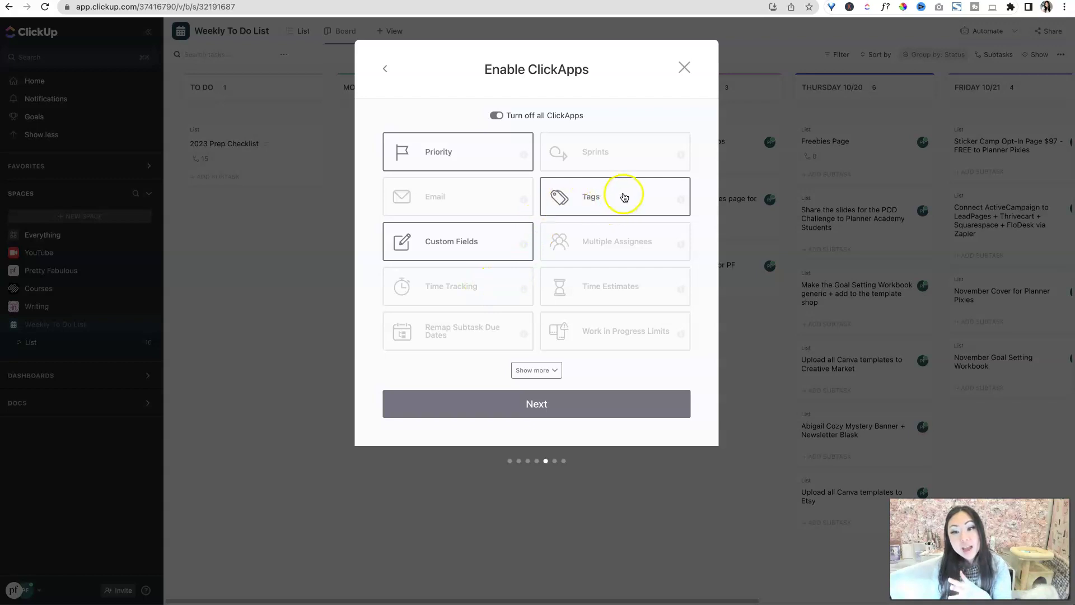
pyautogui.click(625, 196)
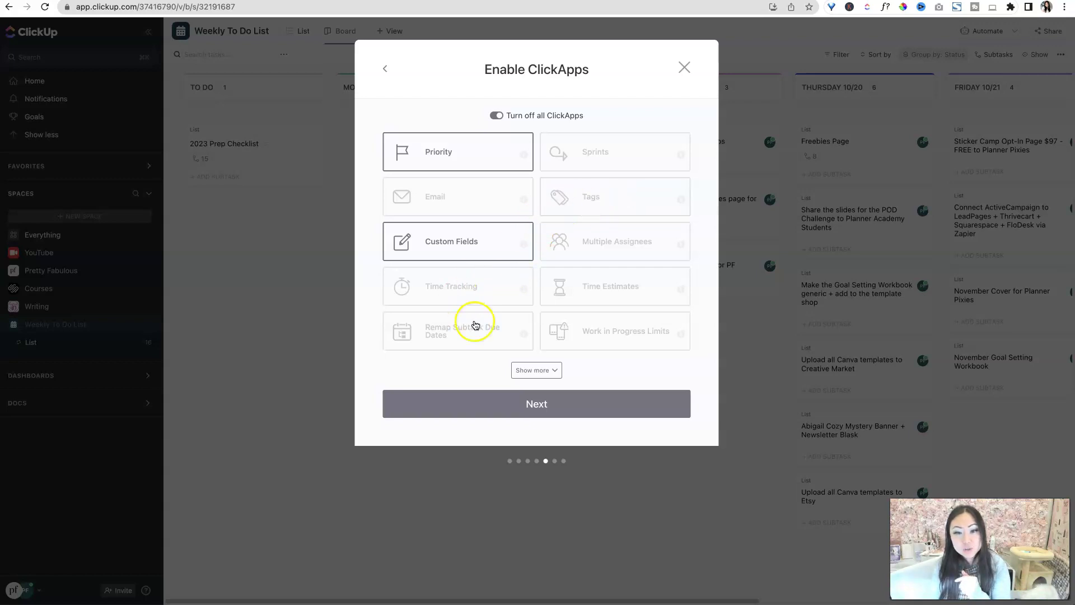
pyautogui.click(547, 403)
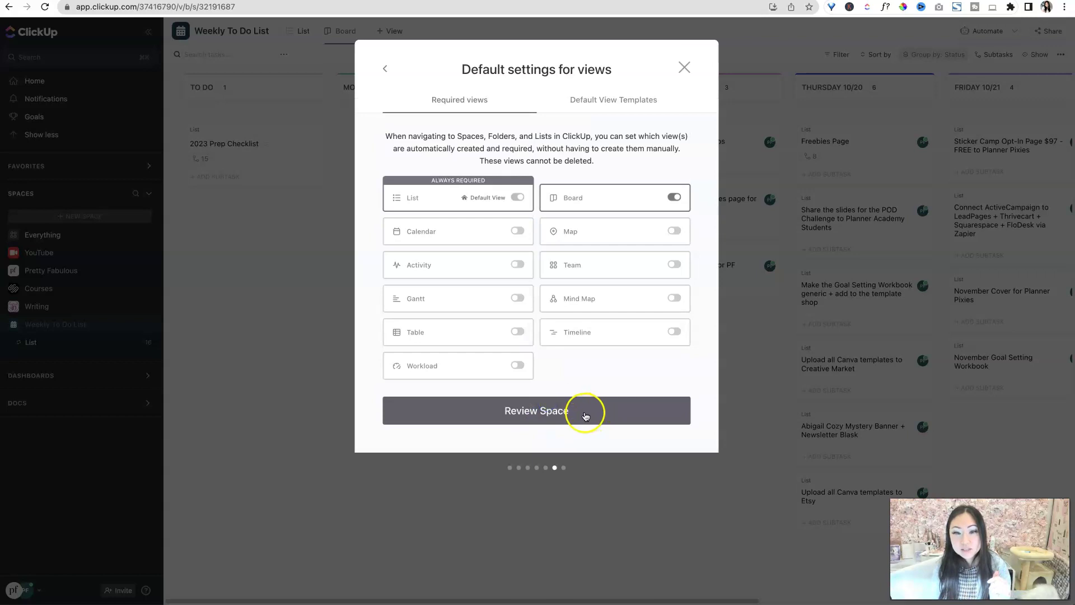
# - Make Board the default view, then review and create the Card Deck Academy space
pyautogui.click(653, 199)
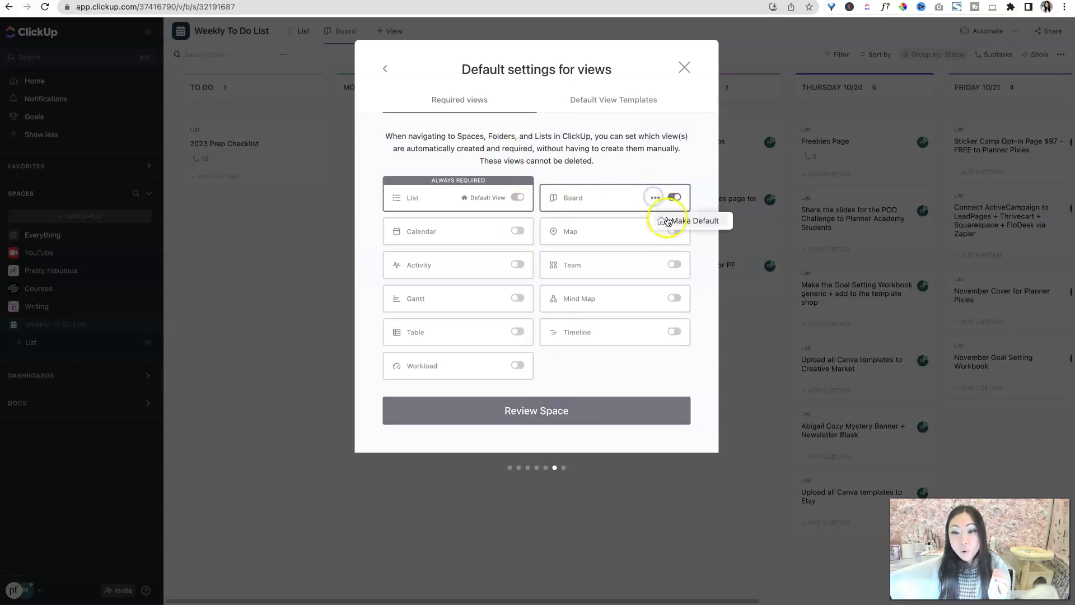
pyautogui.click(654, 198)
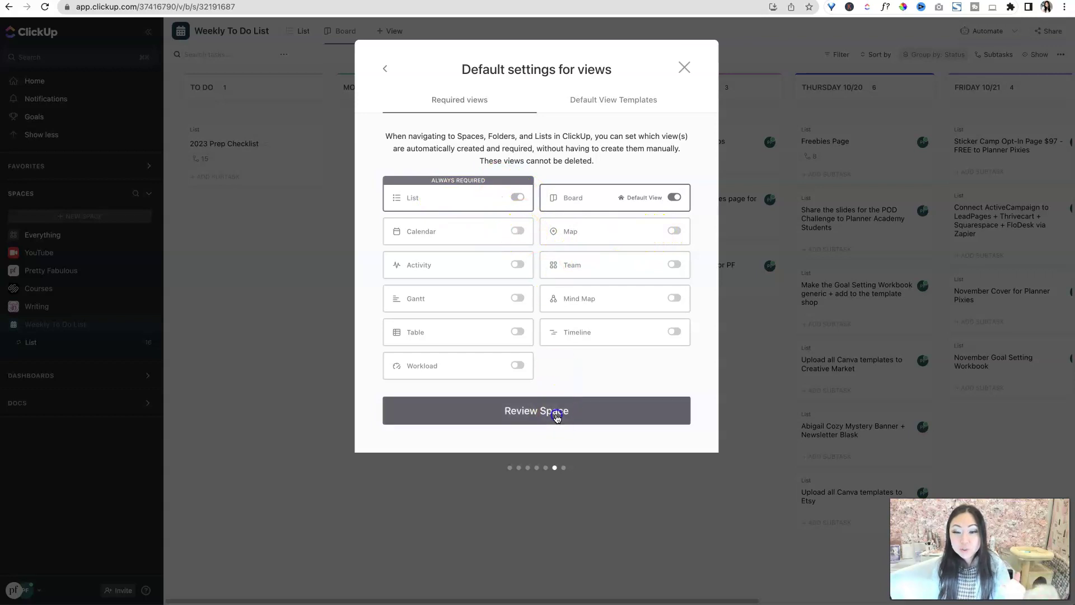
pyautogui.click(557, 412)
pyautogui.click(566, 358)
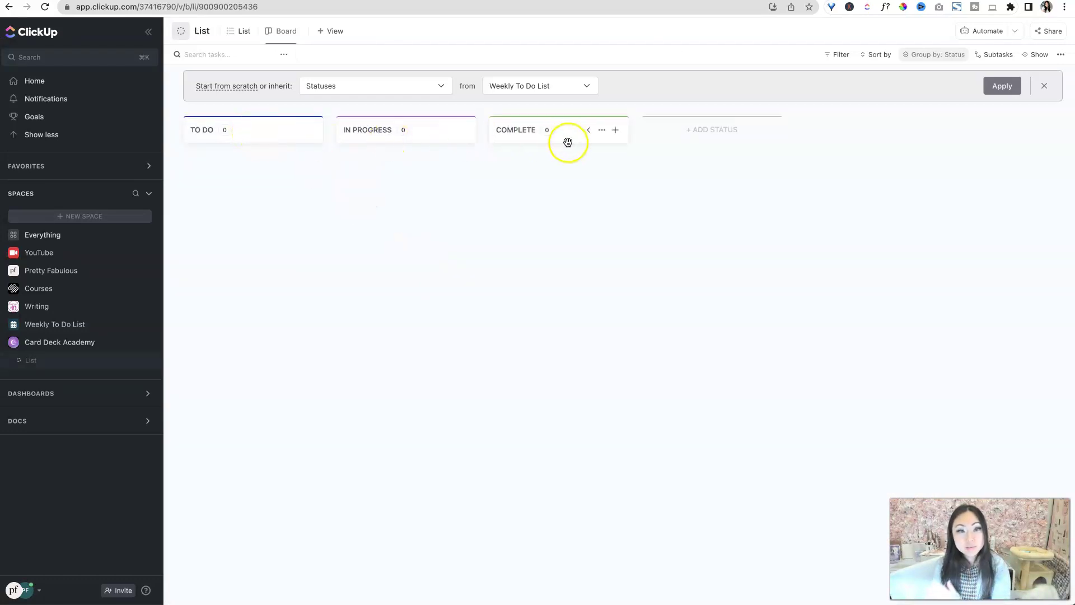
# - Add Create Sales Page, Create a Lead Magnet, Create Welcome Sequence and Create Webinar; move Sales Page to In Progress
pyautogui.click(206, 170)
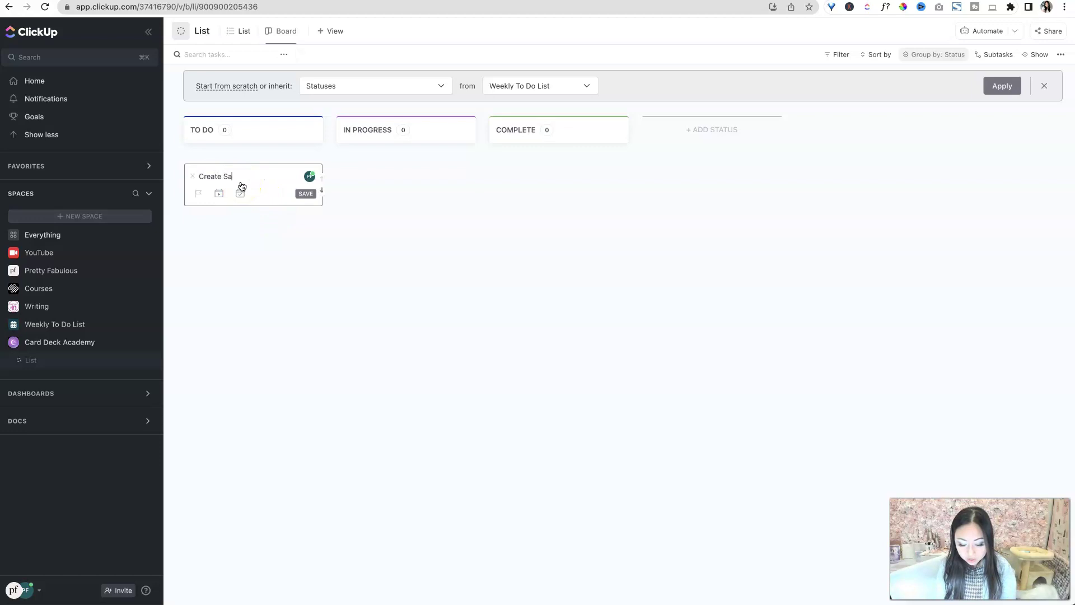
pyautogui.write('Create Sales Page')
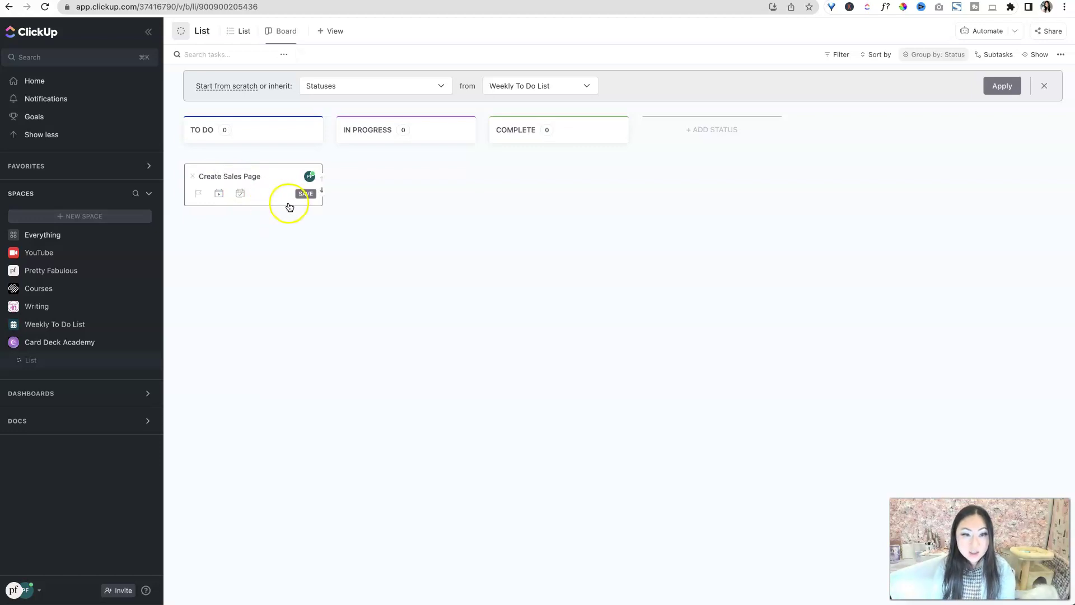
pyautogui.click(317, 196)
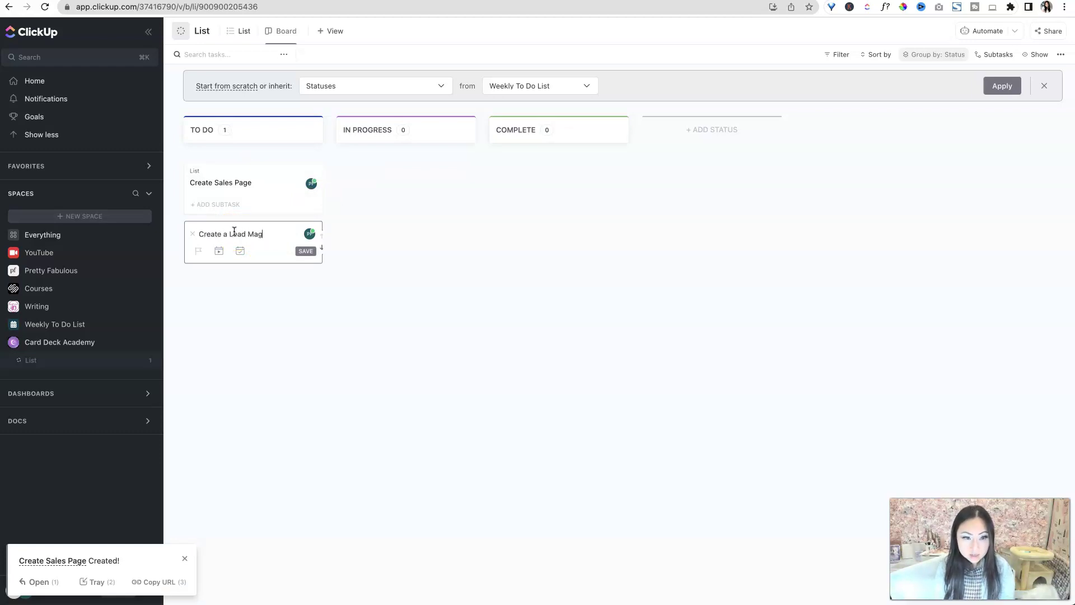
pyautogui.click(305, 251)
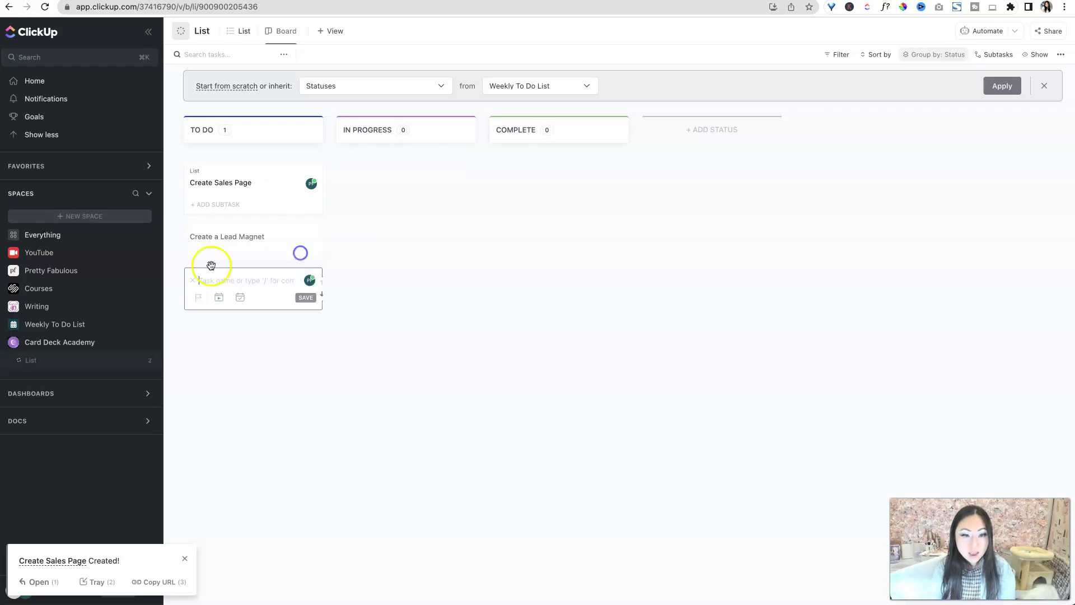
pyautogui.write('Create Welcome Sequence')
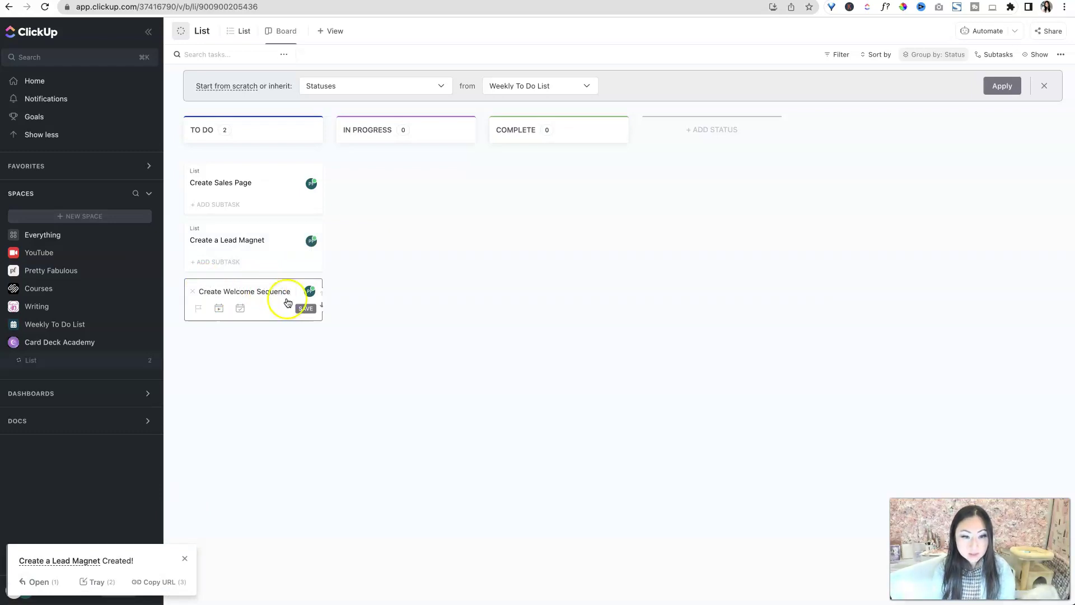
pyautogui.click(306, 308)
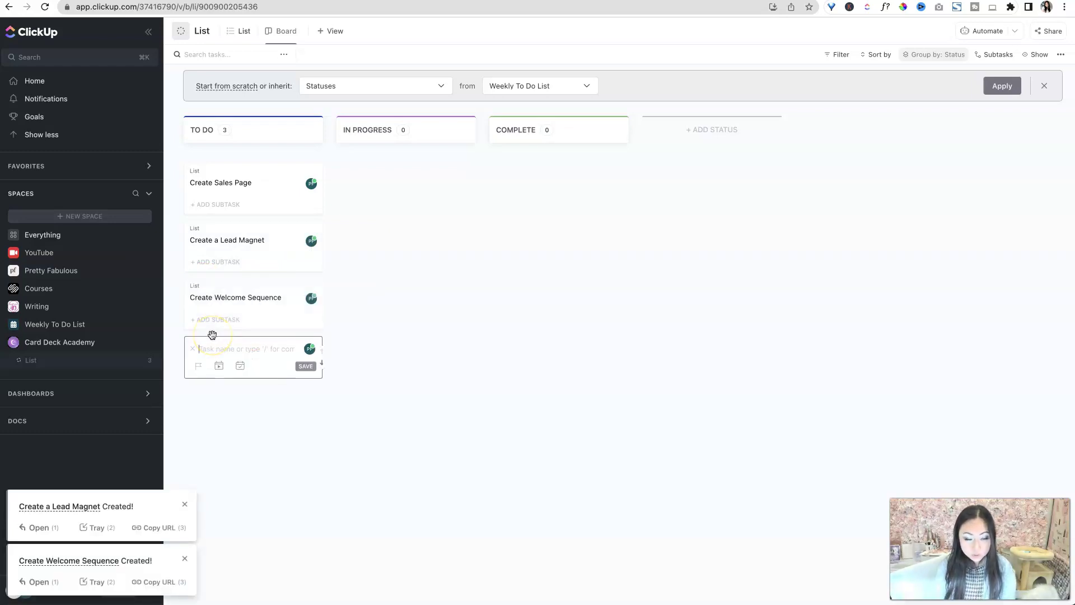
pyautogui.write('Create Webina')
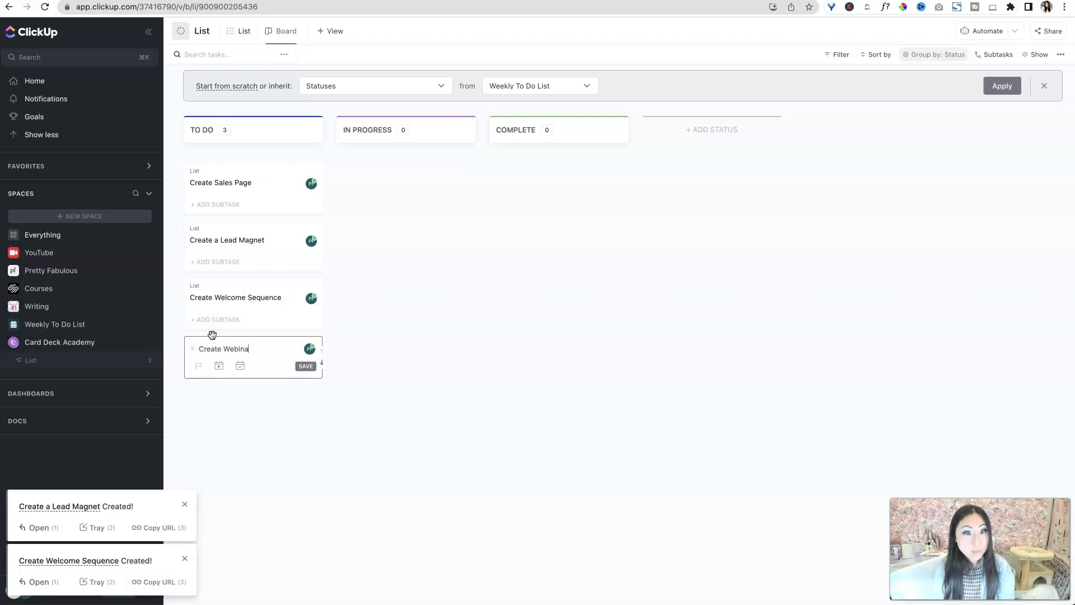
pyautogui.write('r')
pyautogui.click(305, 365)
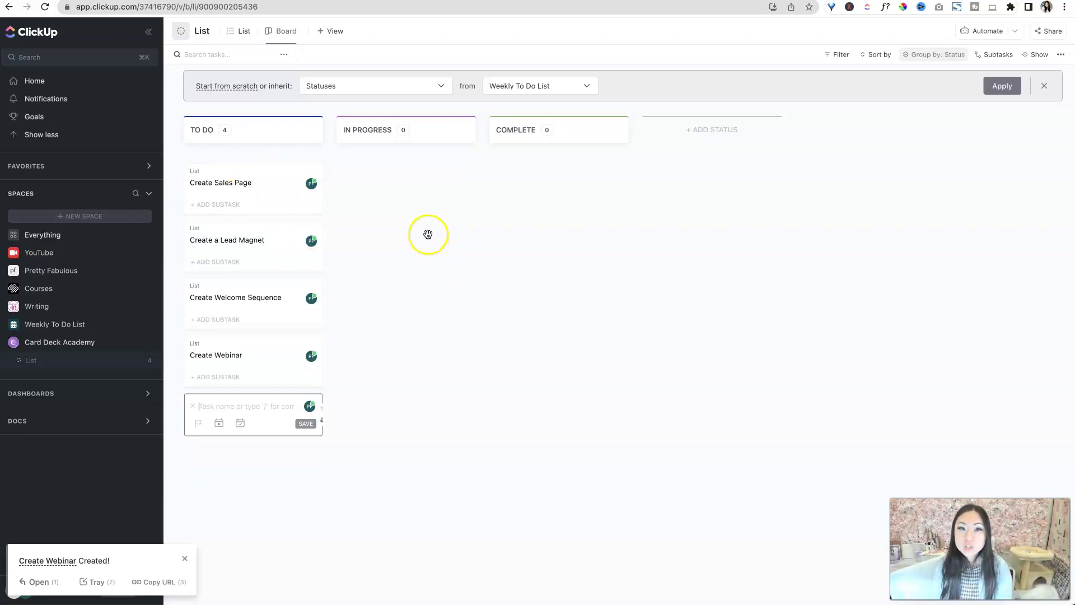
pyautogui.moveTo(269, 175); pyautogui.dragTo(405, 235)
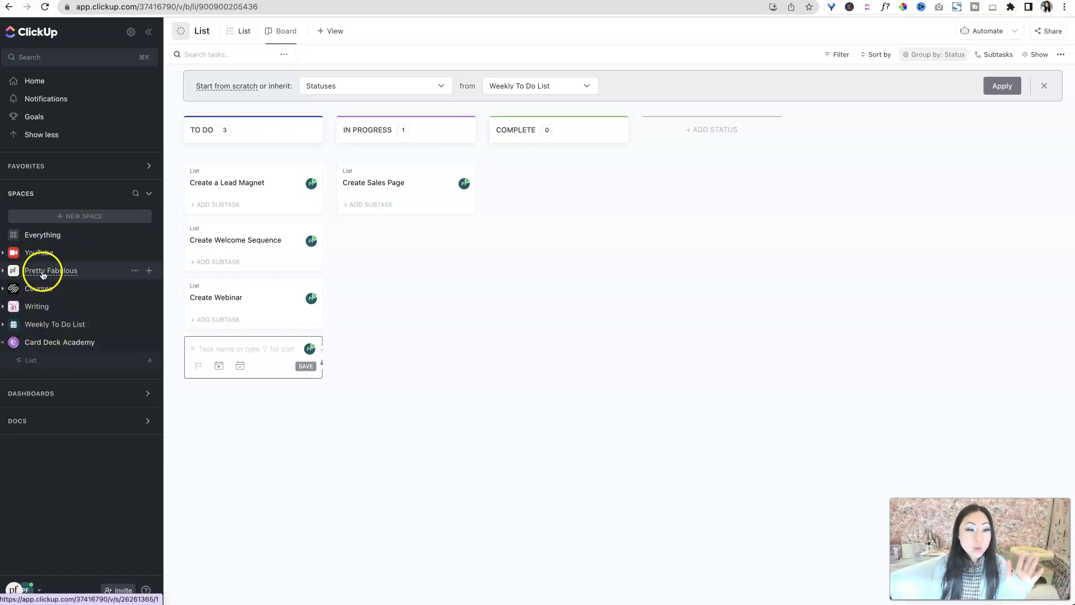
# - Rename Pretty Fabulous's 2023 Planner Refresh folder to 2024 Planner Refresh
pyautogui.click(42, 272)
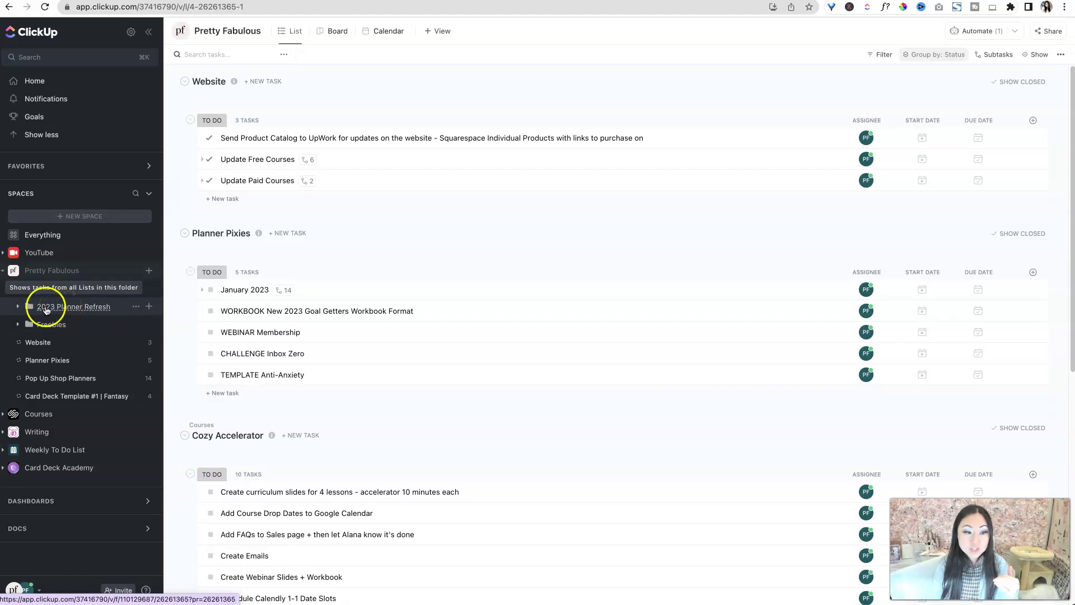
pyautogui.click(47, 307)
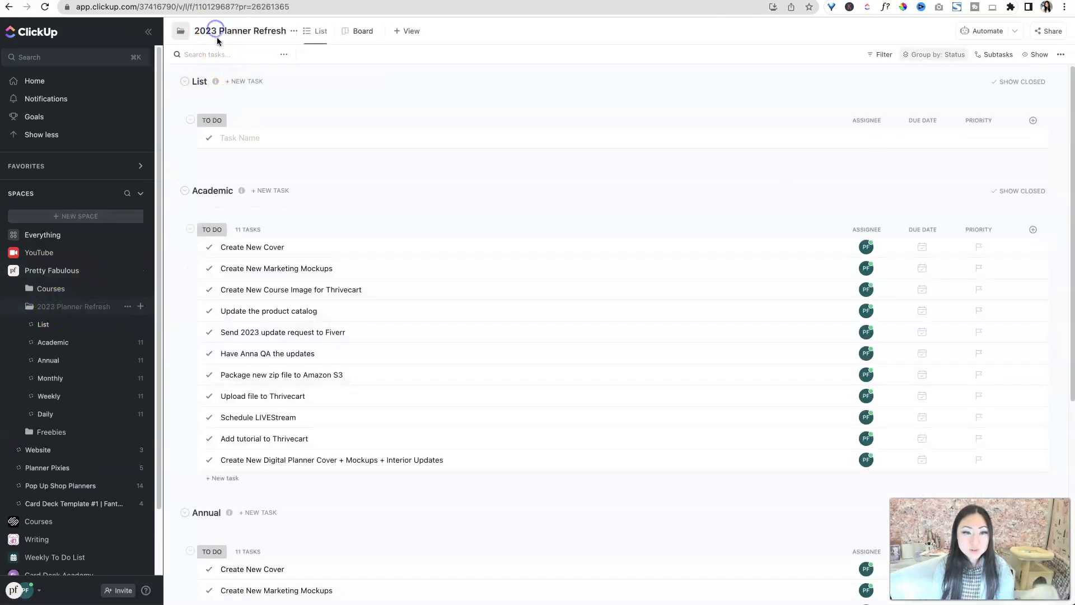
pyautogui.click(293, 31)
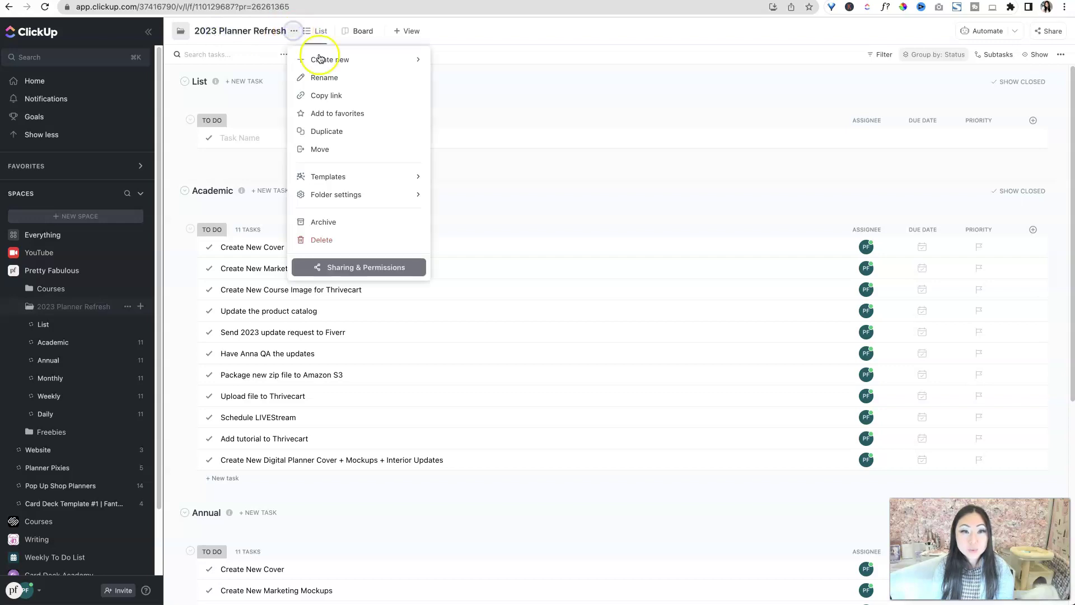
pyautogui.click(318, 77)
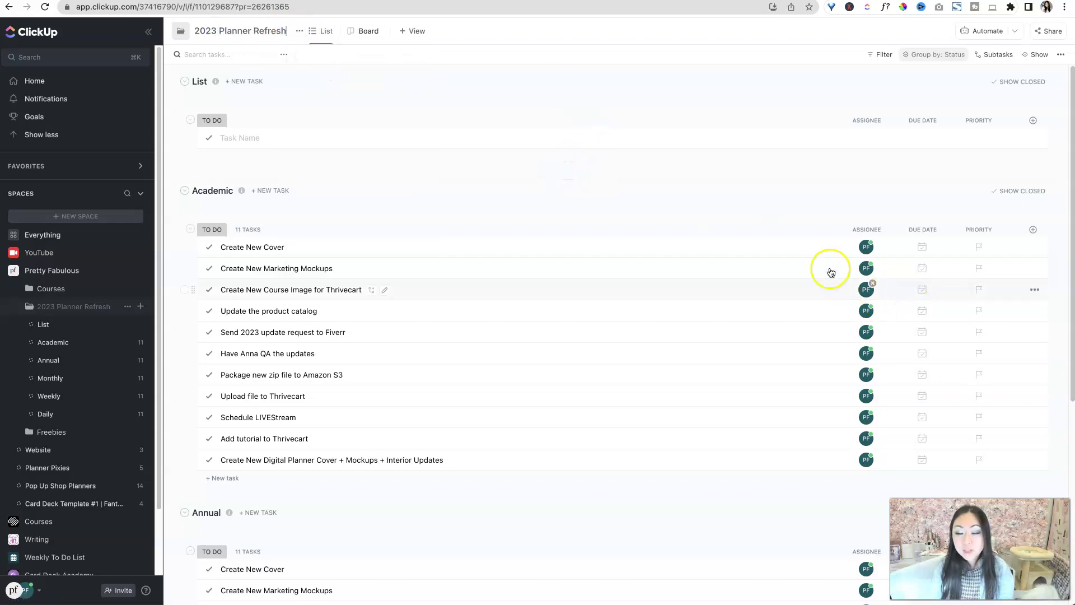
pyautogui.moveTo(218, 31); pyautogui.dragTo(211, 31)
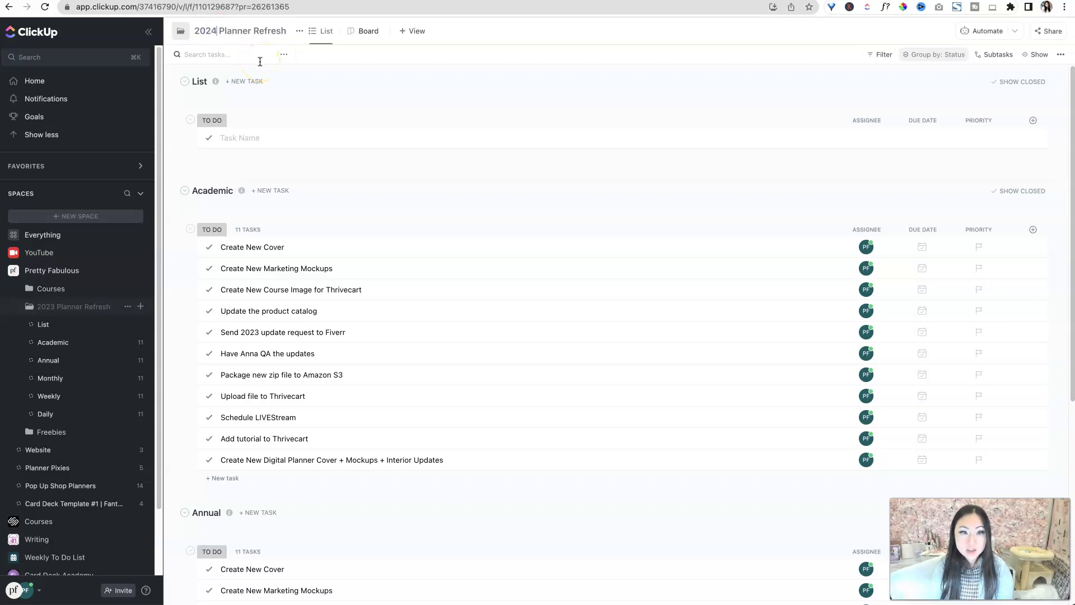
pyautogui.write('4')
pyautogui.press('Return')
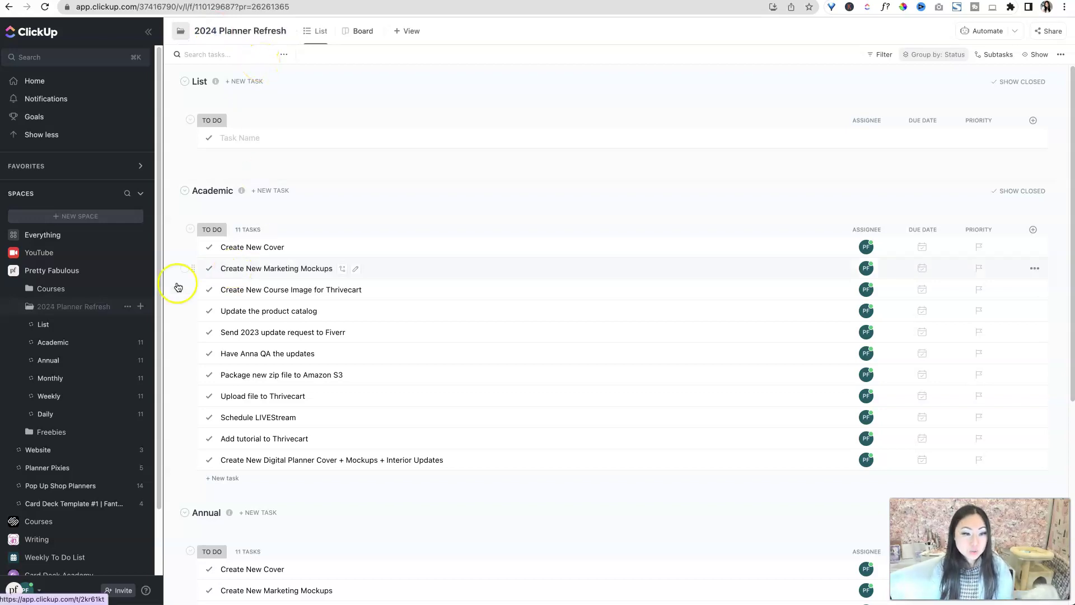
# - On the Annual list board, retitle the Fiverr task to 'Send 2024 update request to Fiverr'
pyautogui.click(48, 330)
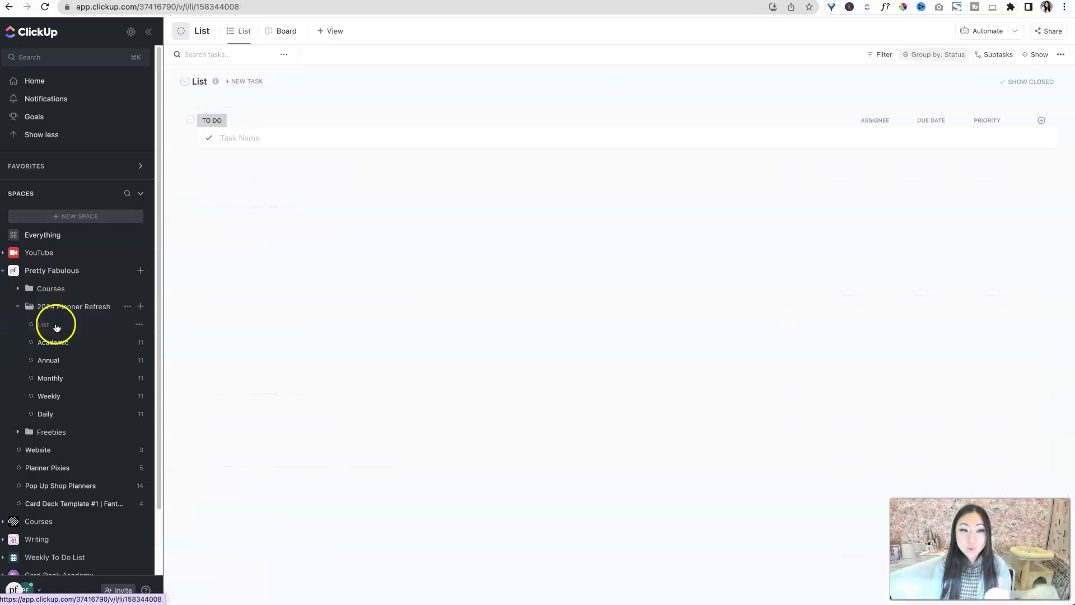
pyautogui.click(58, 343)
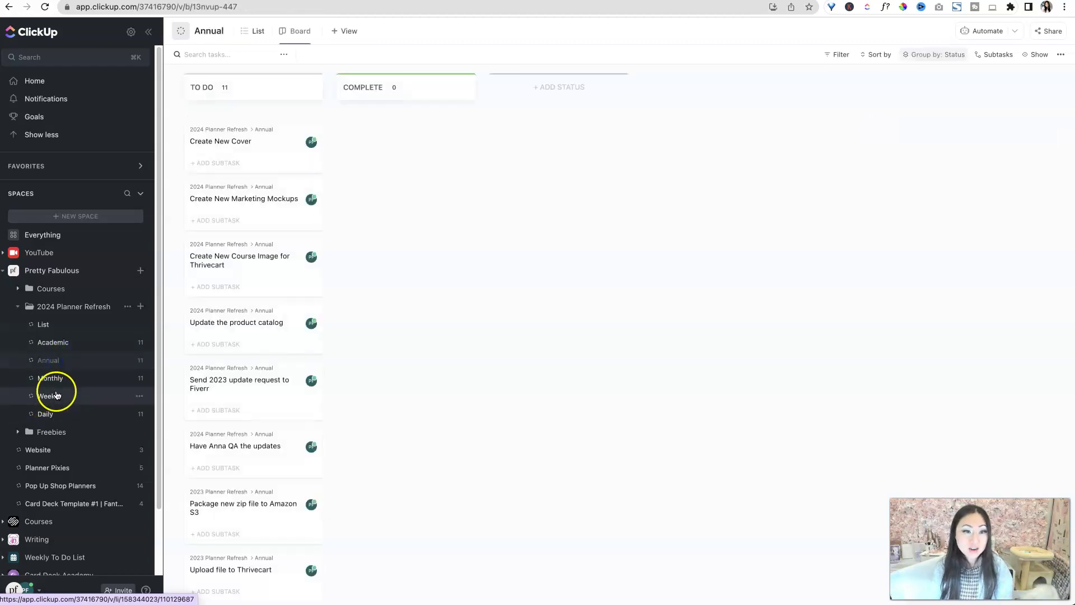
pyautogui.moveTo(238, 124)
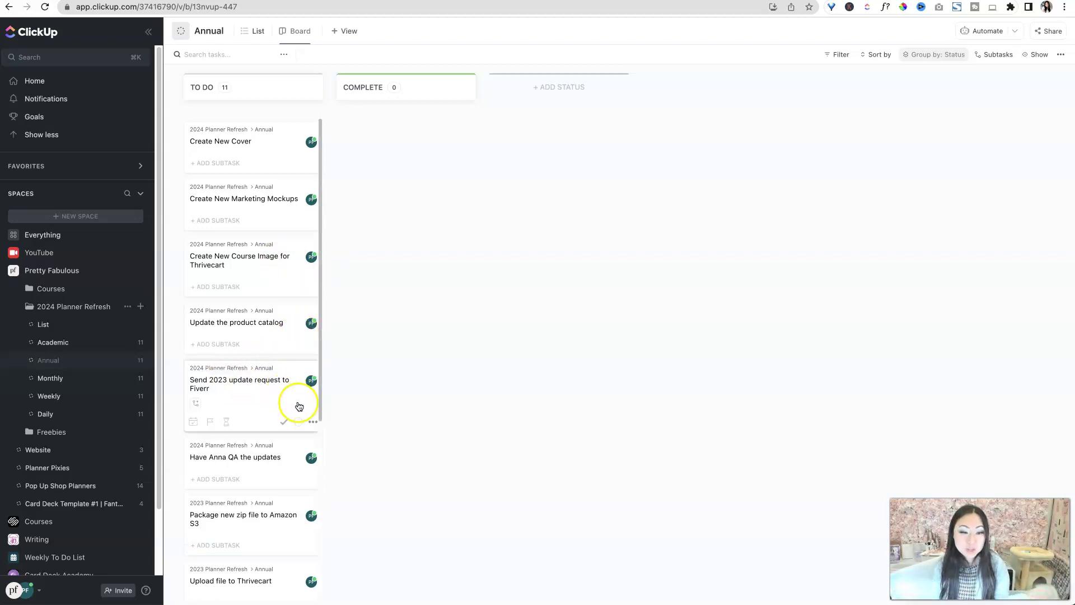
pyautogui.click(313, 421)
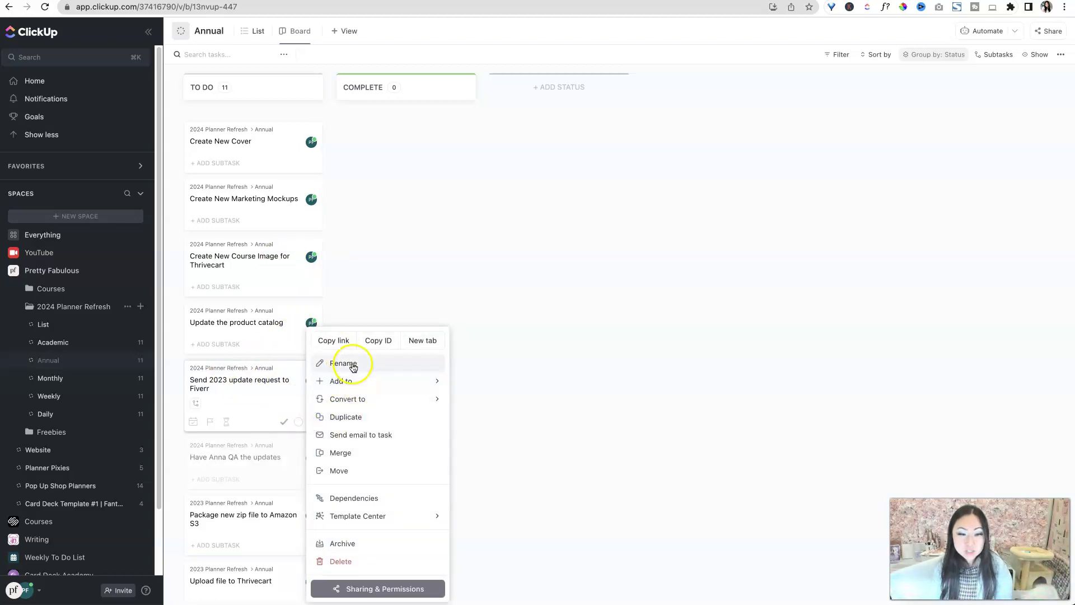
pyautogui.click(353, 365)
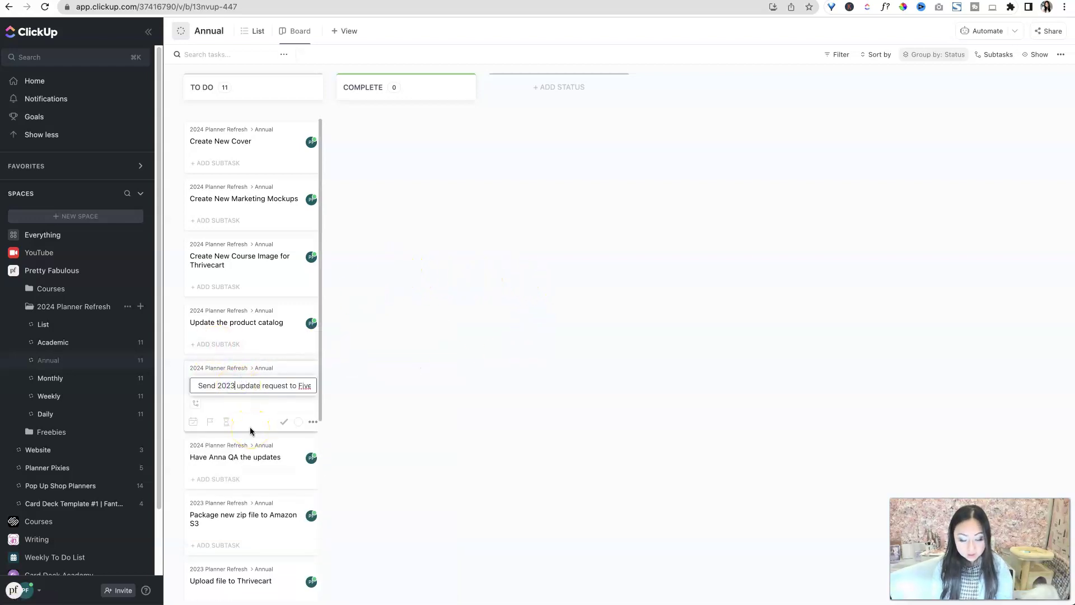
pyautogui.press('BackSpace')
pyautogui.write('4')
pyautogui.press('Return')
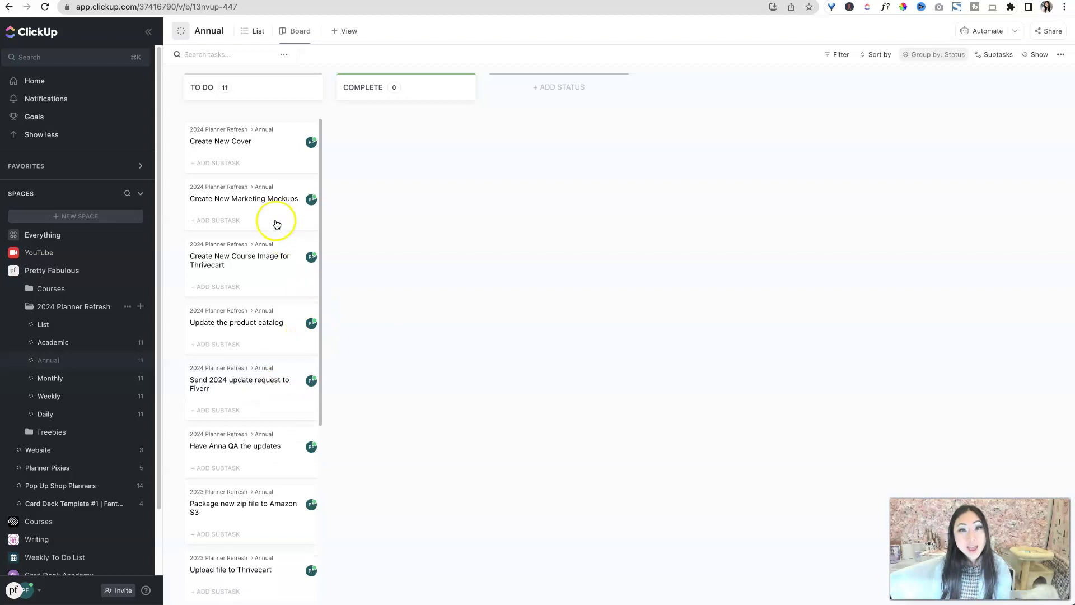
pyautogui.scroll(-5, 252, 386)
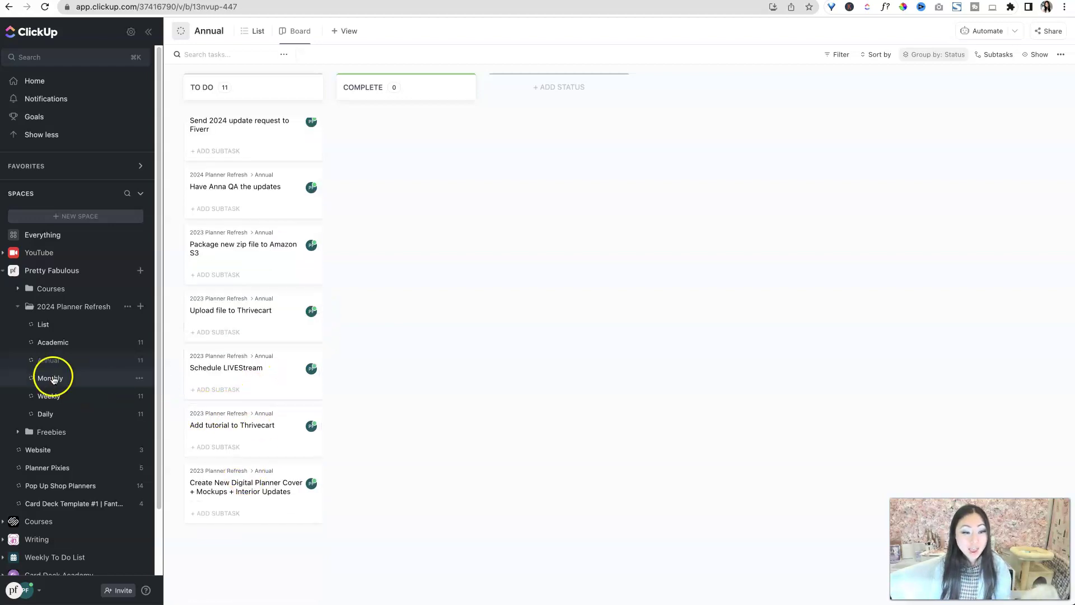
# - Go to the Monthly board, collapse the 2024 Planner Refresh folder, and open the TO DO column menu
pyautogui.click(53, 379)
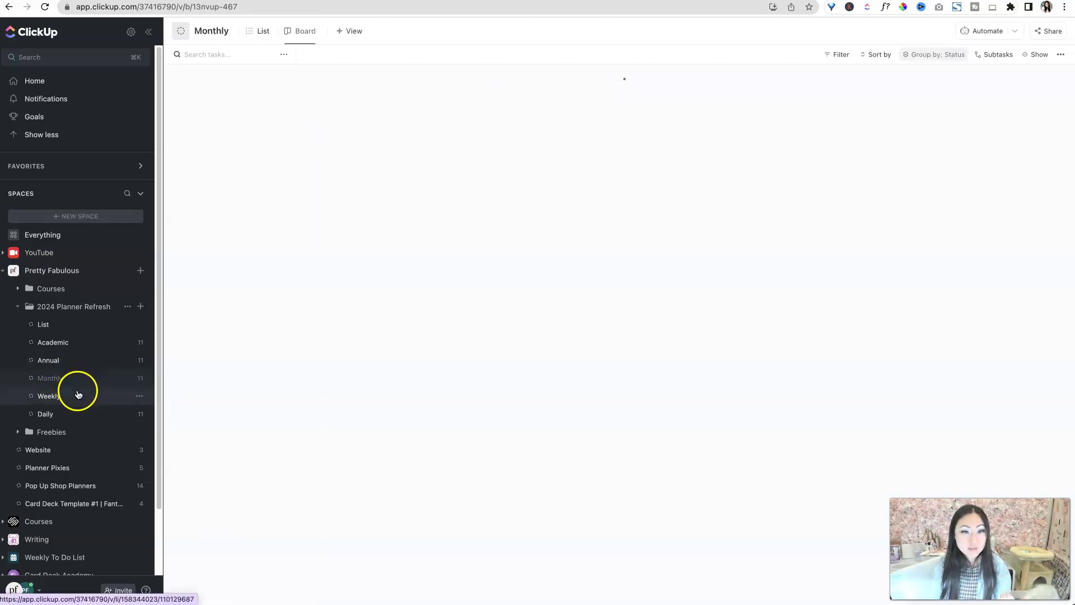
pyautogui.scroll(-1, 73, 396)
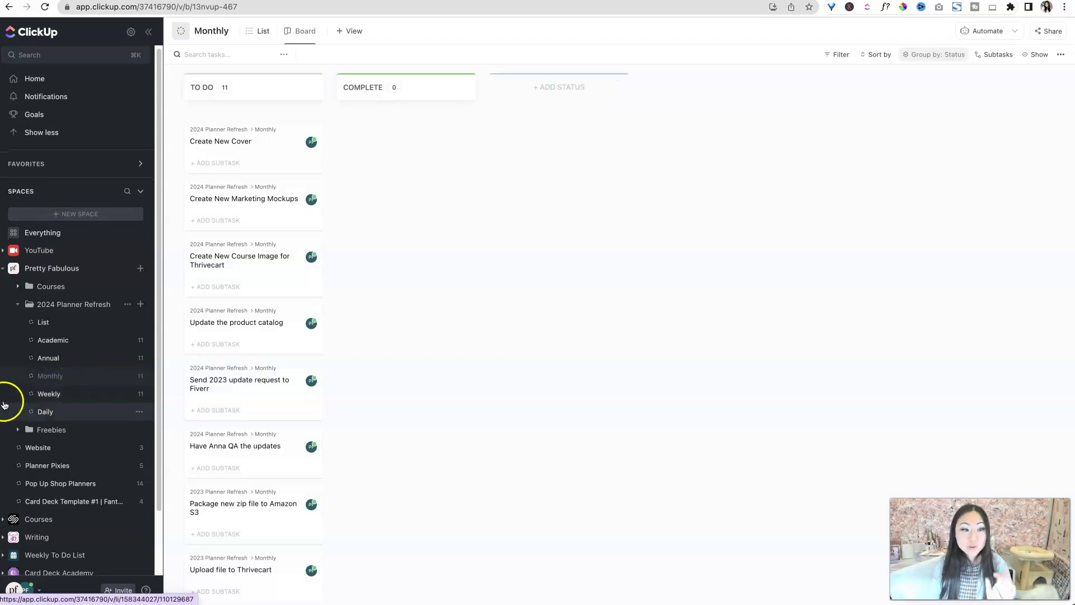
pyautogui.click(18, 307)
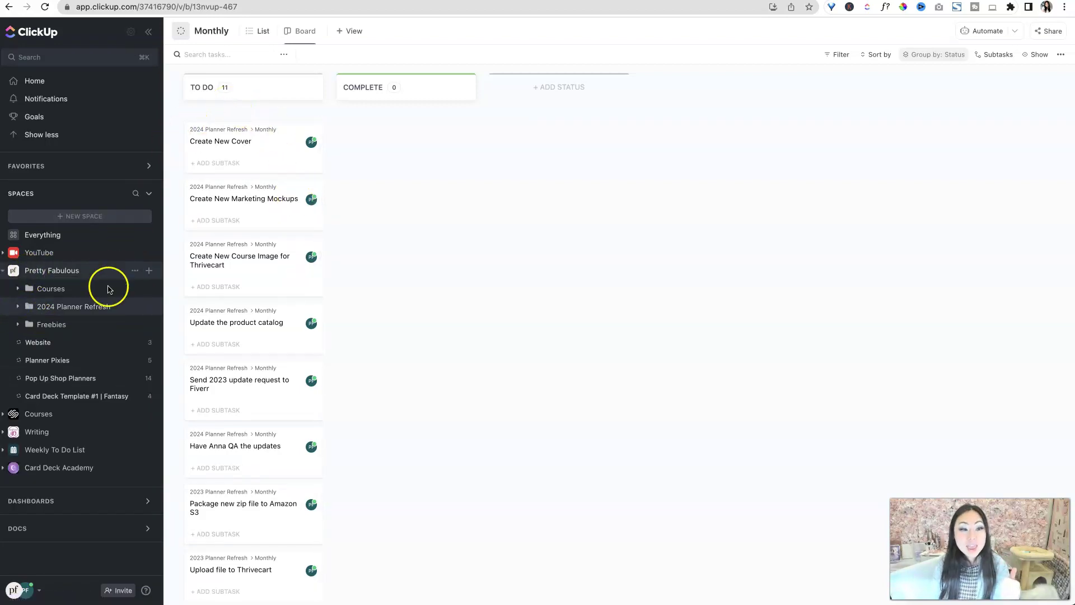
pyautogui.moveTo(285, 95)
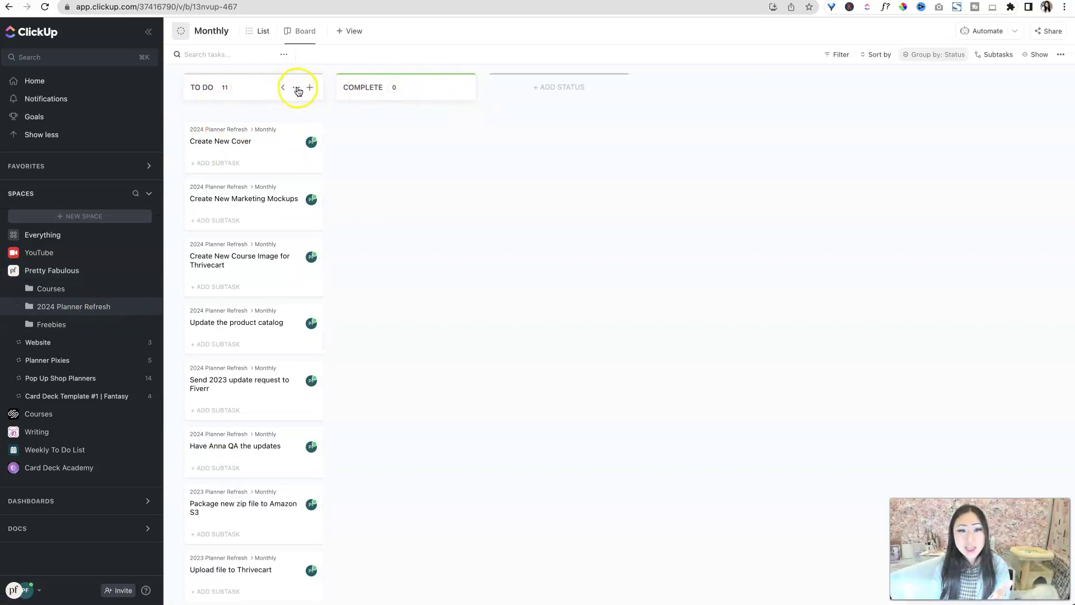
pyautogui.click(297, 89)
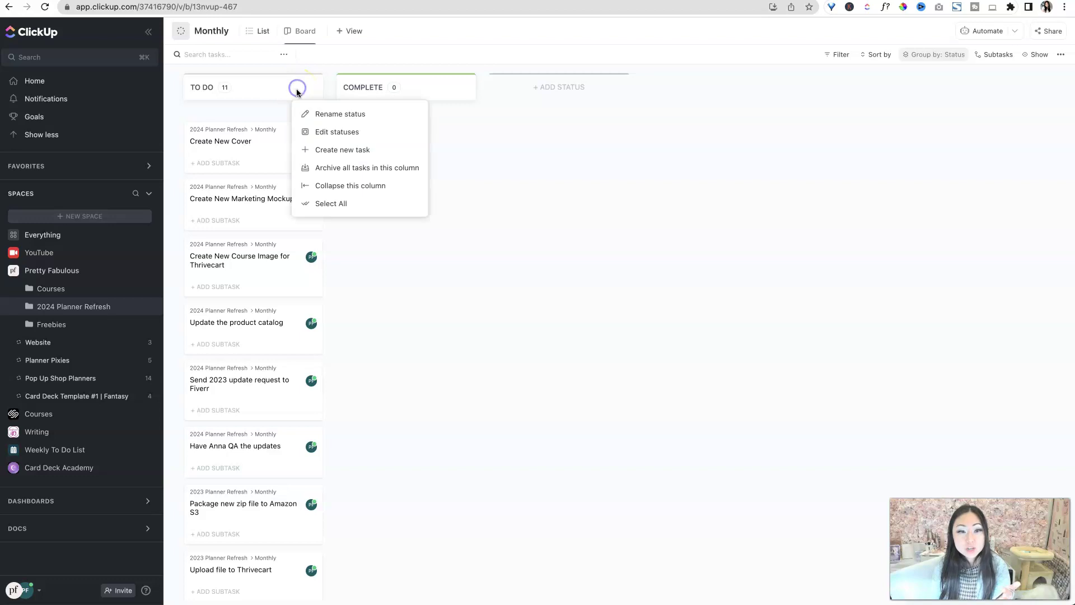
# - Switch the Monthly list to custom statuses using the Kanban template
pyautogui.click(328, 131)
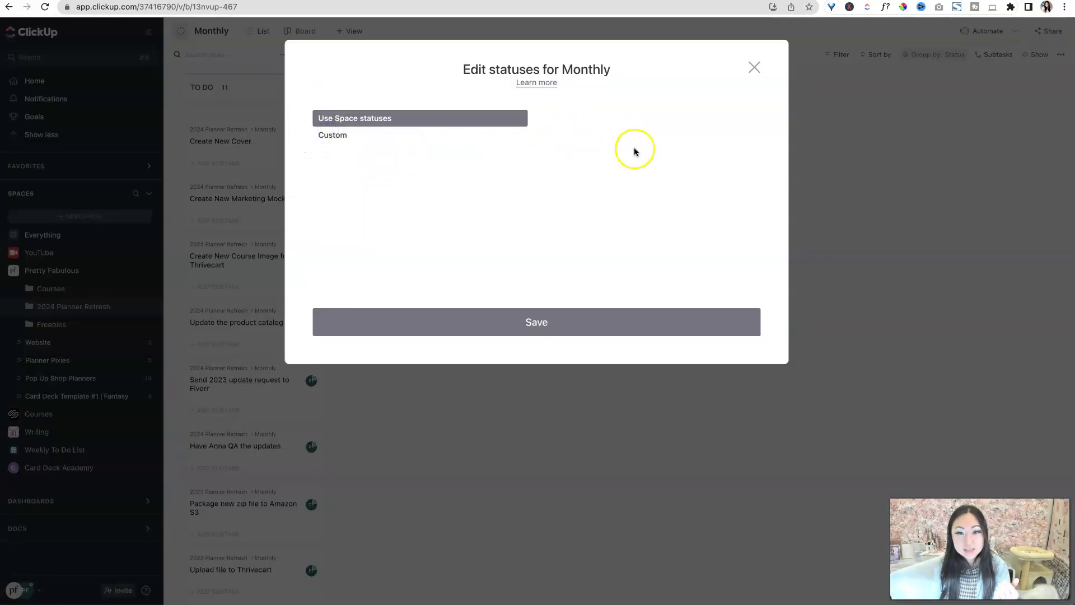
pyautogui.click(366, 137)
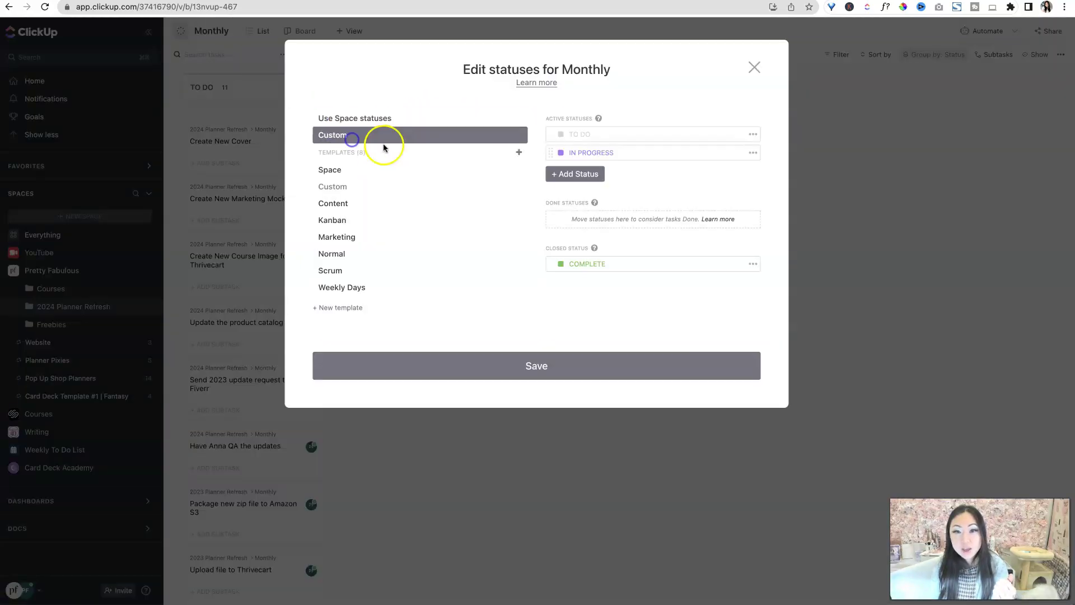
pyautogui.click(340, 221)
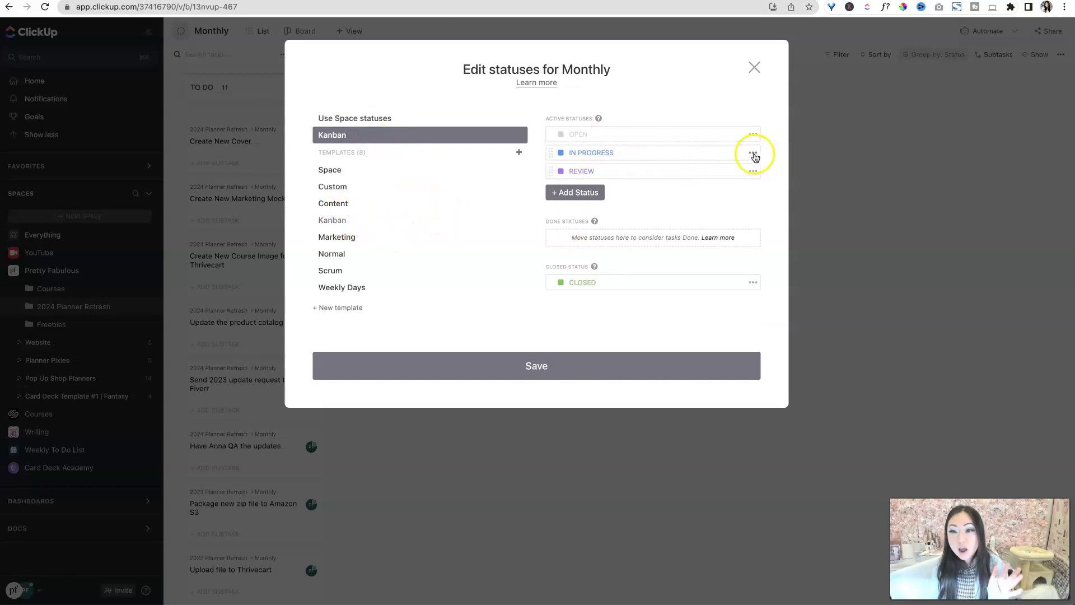
pyautogui.click(753, 153)
pyautogui.click(727, 168)
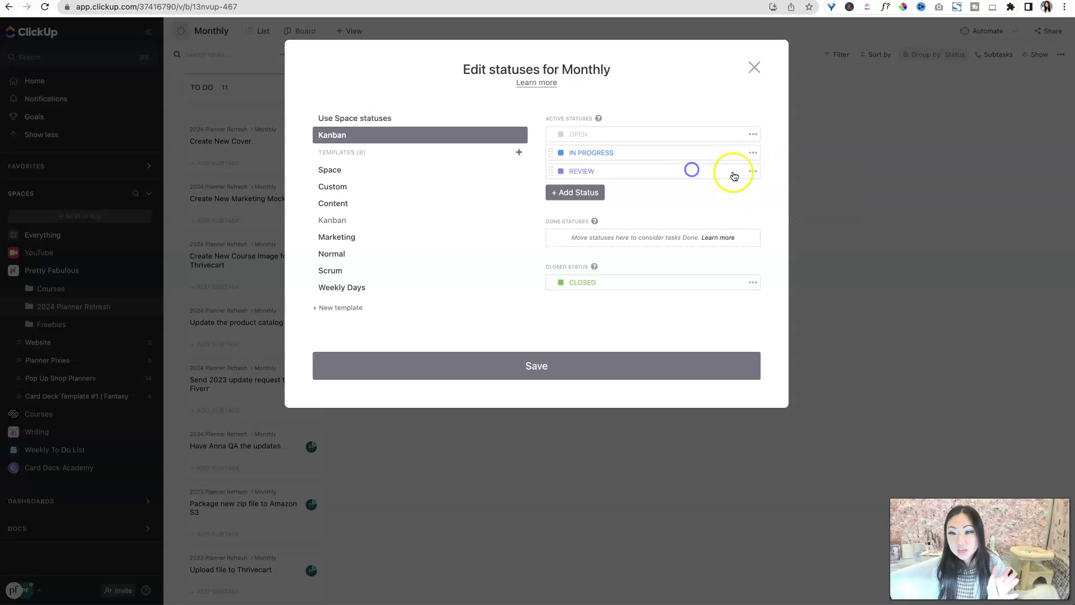
pyautogui.click(753, 171)
pyautogui.click(782, 238)
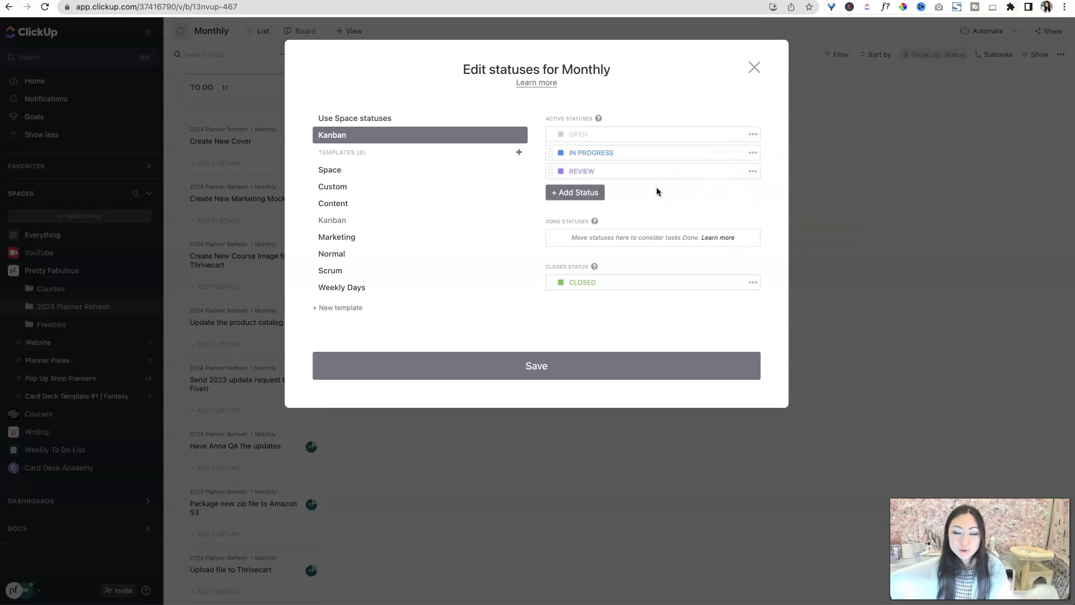
# - Rename OPEN to TO DO in magenta and CLOSED to COMPLETE, then save the statuses
pyautogui.click(585, 135)
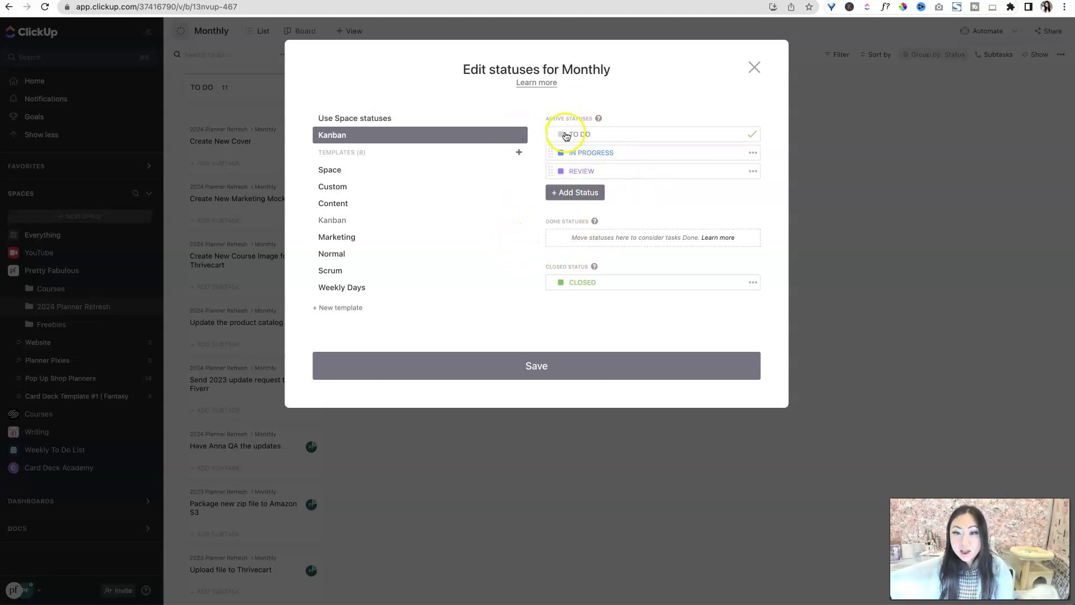
pyautogui.click(561, 136)
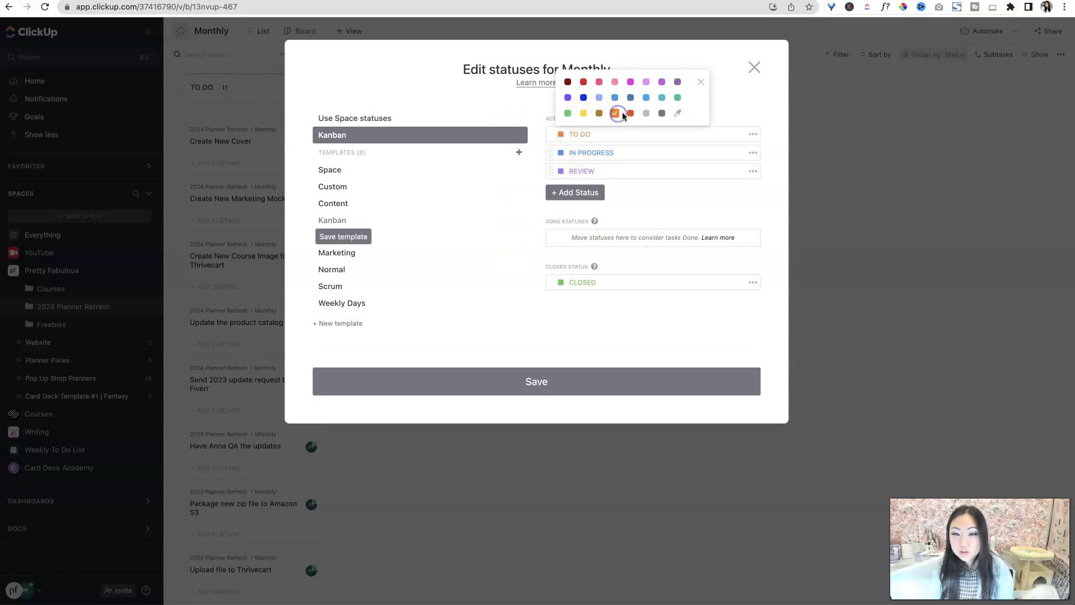
pyautogui.click(631, 82)
pyautogui.click(641, 187)
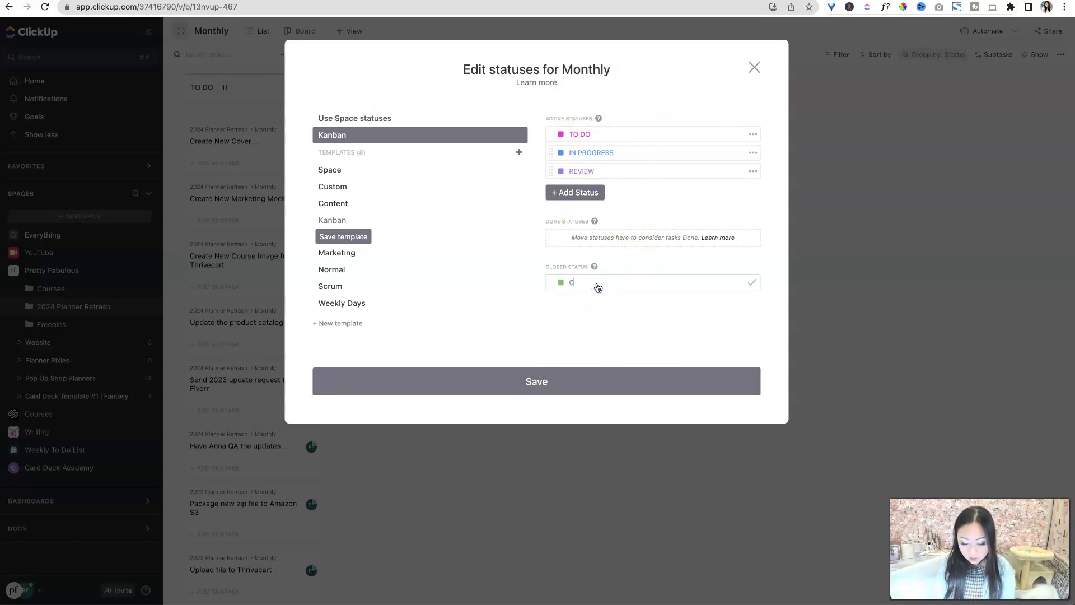
pyautogui.click(563, 284)
pyautogui.click(538, 384)
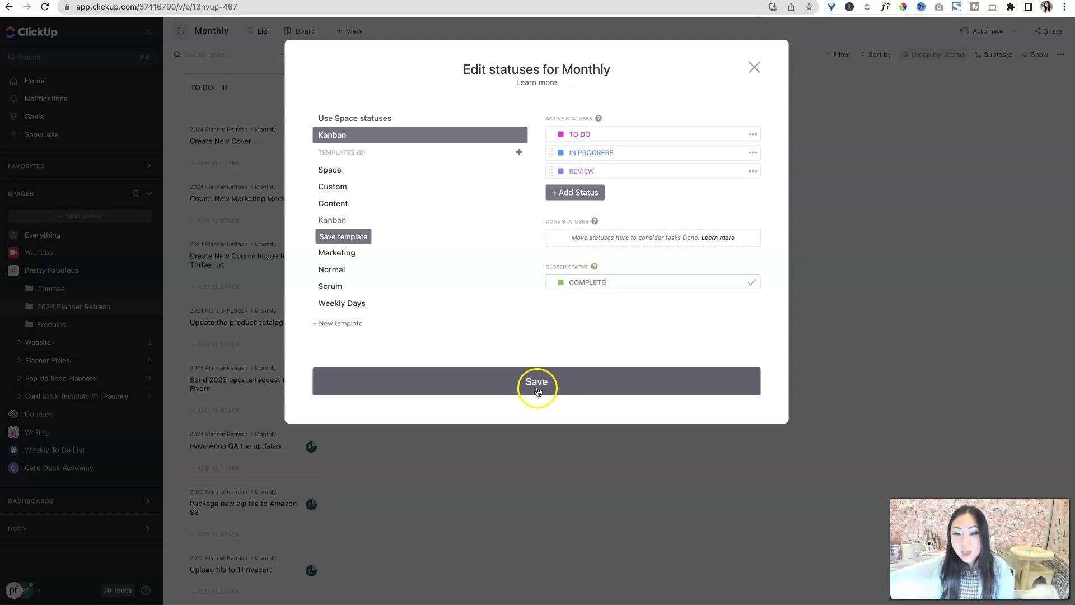
pyautogui.click(573, 390)
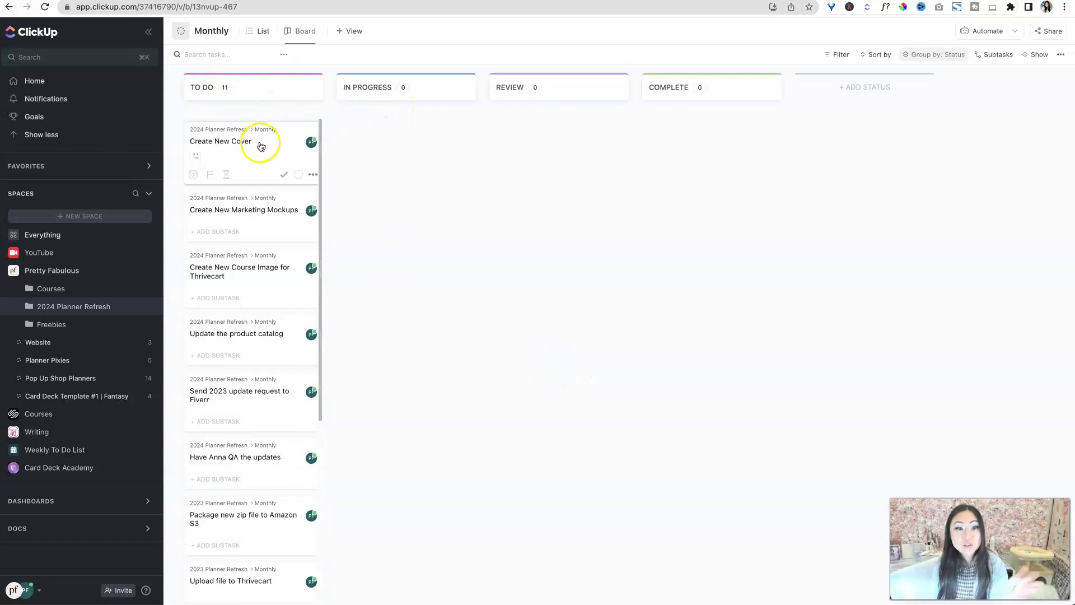
# - Move the Create New Cover card from TO DO to IN PROGRESS, then expand the Courses folder's lists
pyautogui.moveTo(308, 136); pyautogui.dragTo(455, 156)
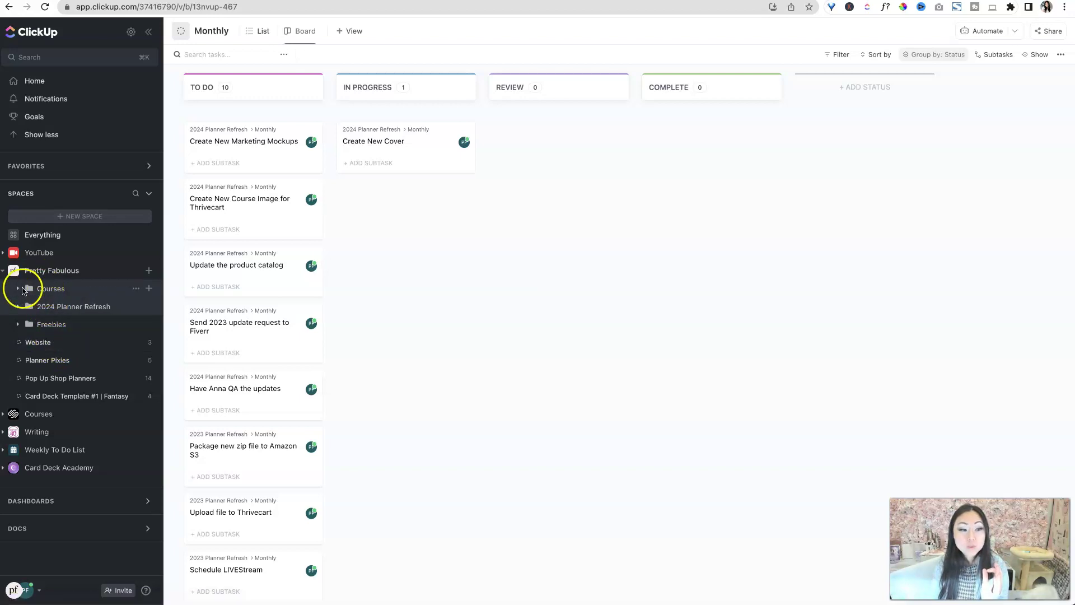
pyautogui.click(24, 289)
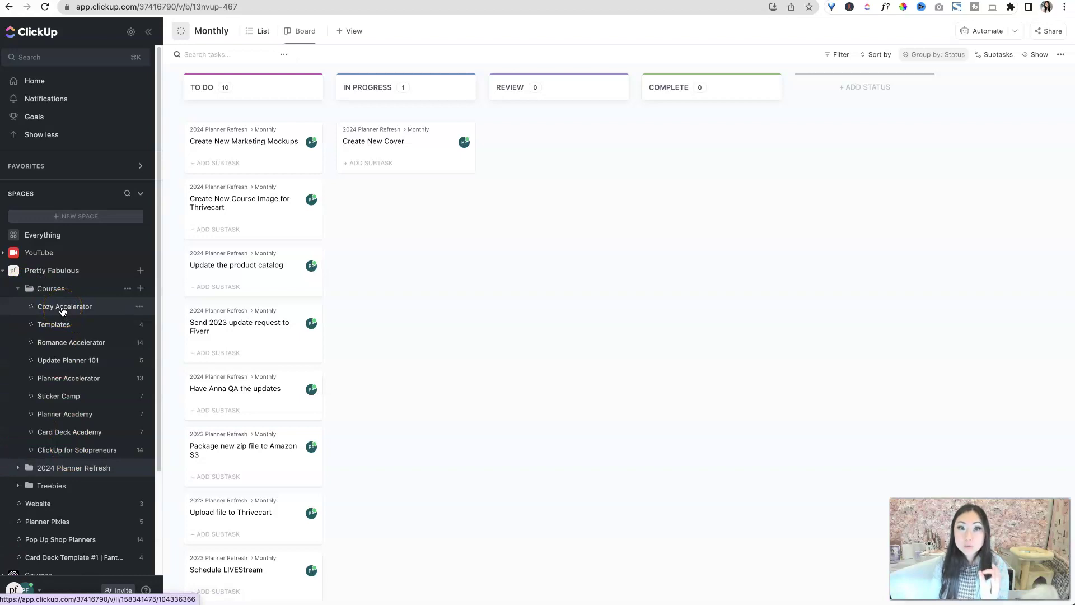
pyautogui.click(49, 294)
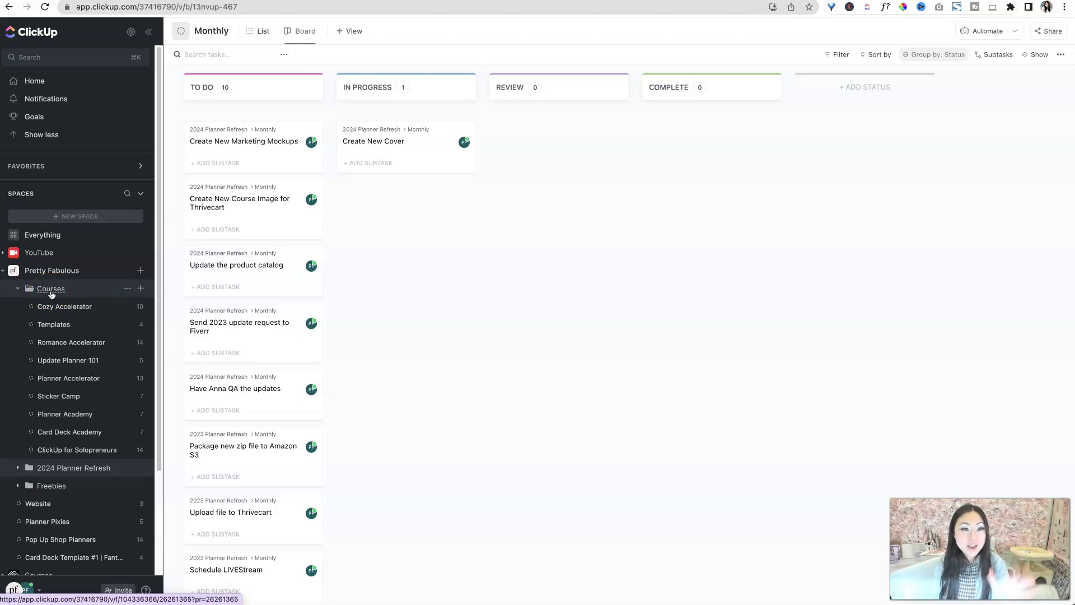
pyautogui.scroll(-5, 37, 312)
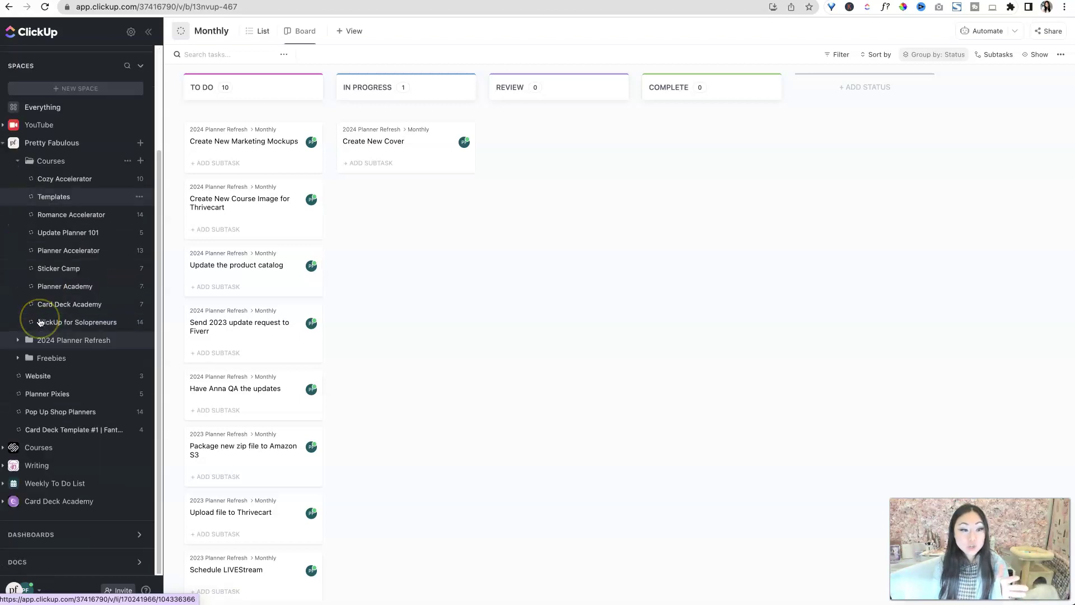
# - Open the Weekly To Do List board and browse its TO DO and weekday columns through Friday 10/21
pyautogui.click(69, 487)
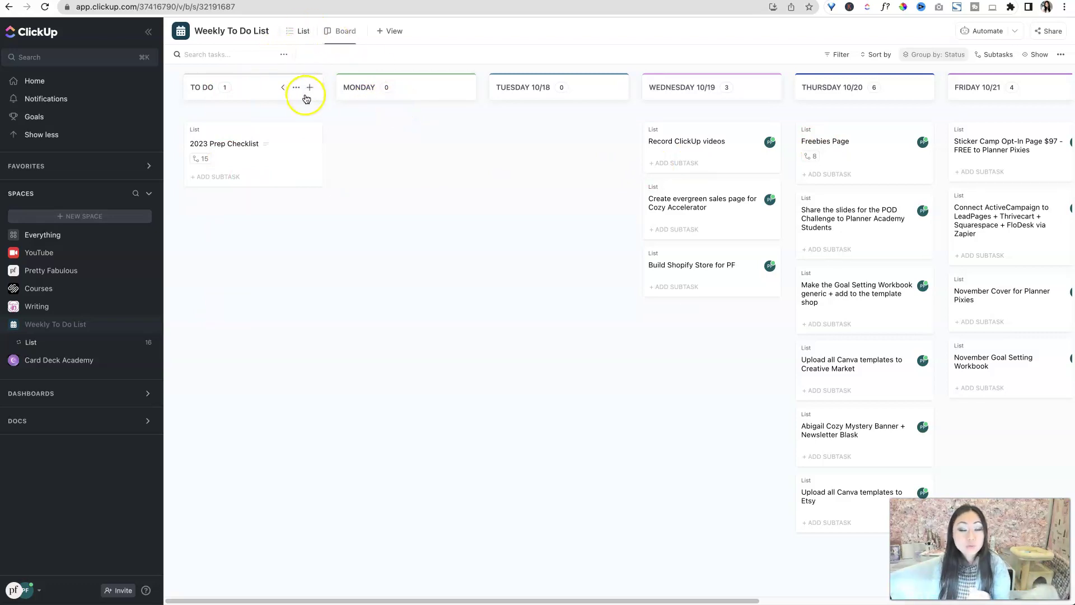
pyautogui.click(297, 90)
pyautogui.press('Escape')
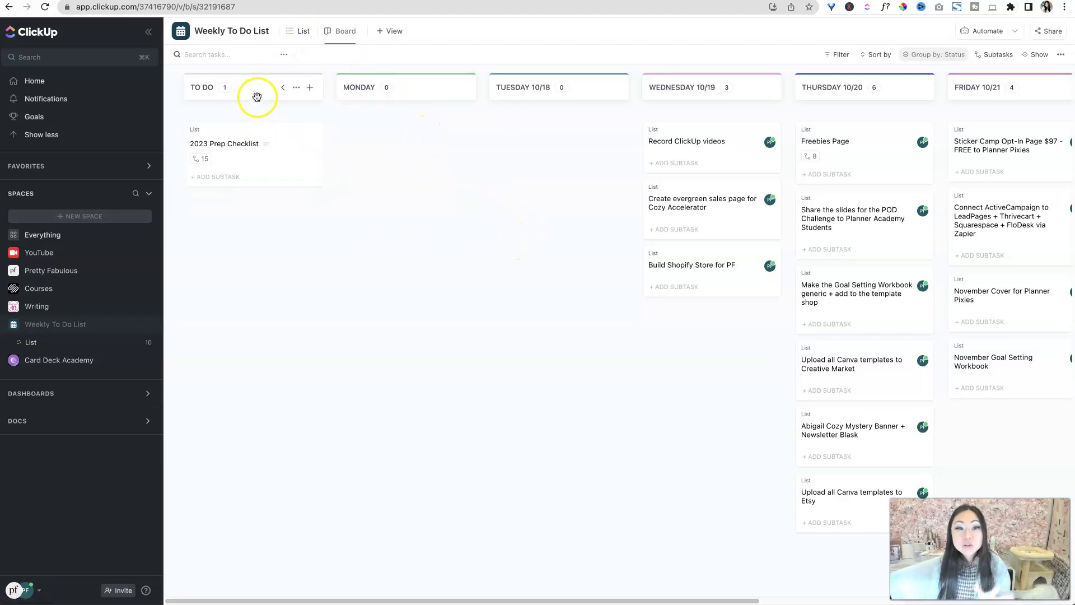
pyautogui.click(297, 89)
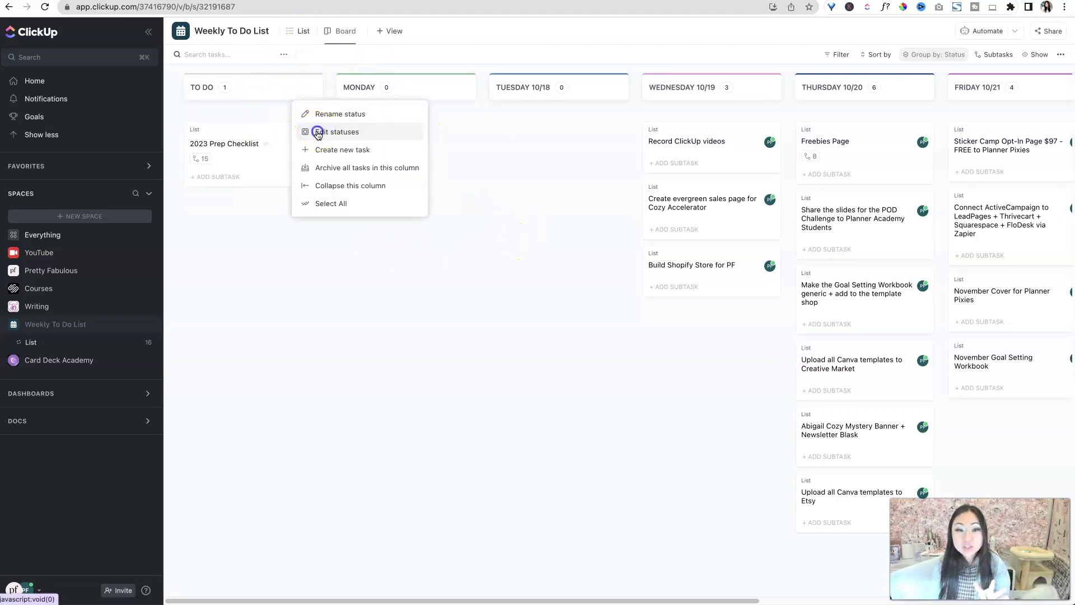
pyautogui.press('Escape')
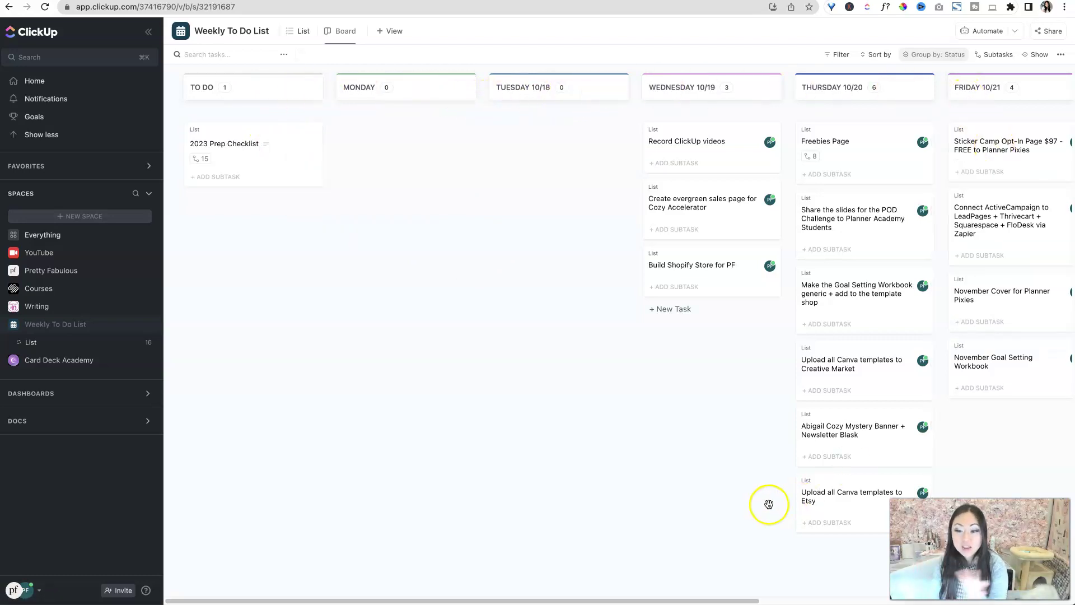
pyautogui.moveTo(704, 600); pyautogui.dragTo(1015, 600)
pyautogui.hscroll(-10, 504, 518)
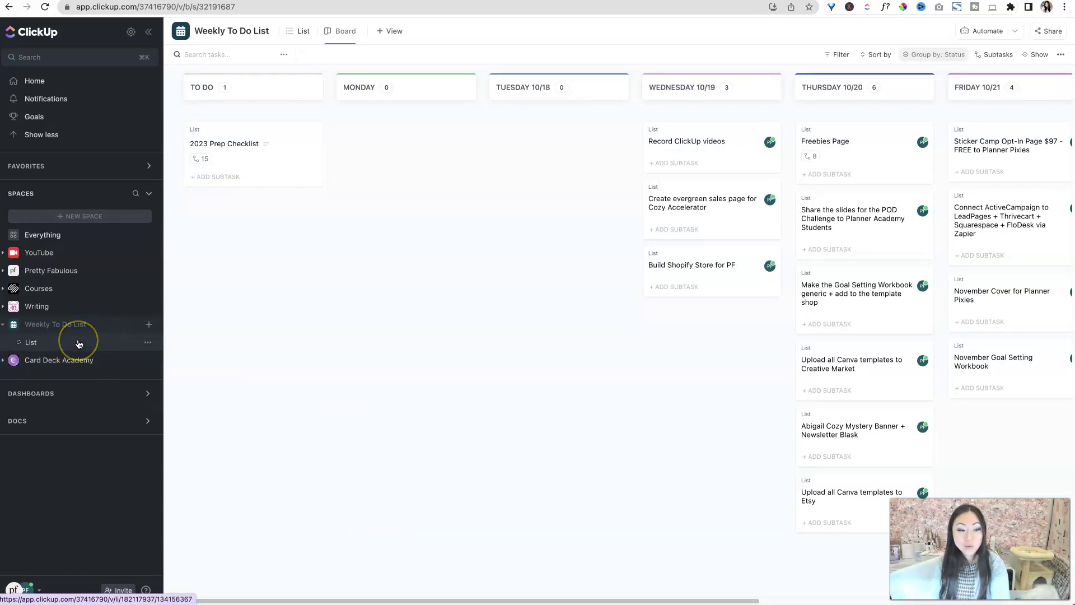
pyautogui.click(138, 472)
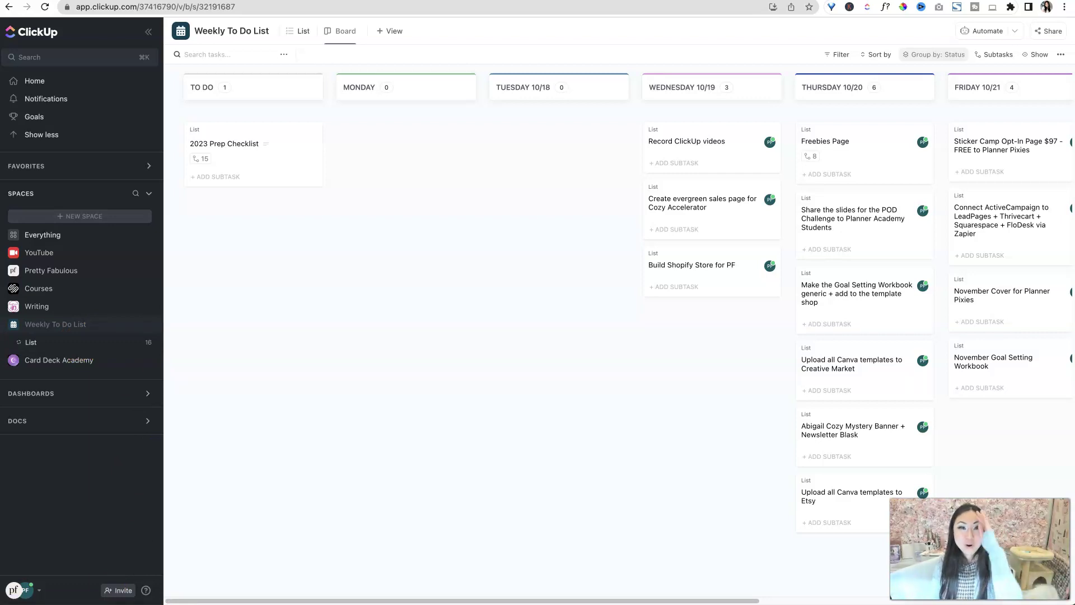
pyautogui.click(19, 598)
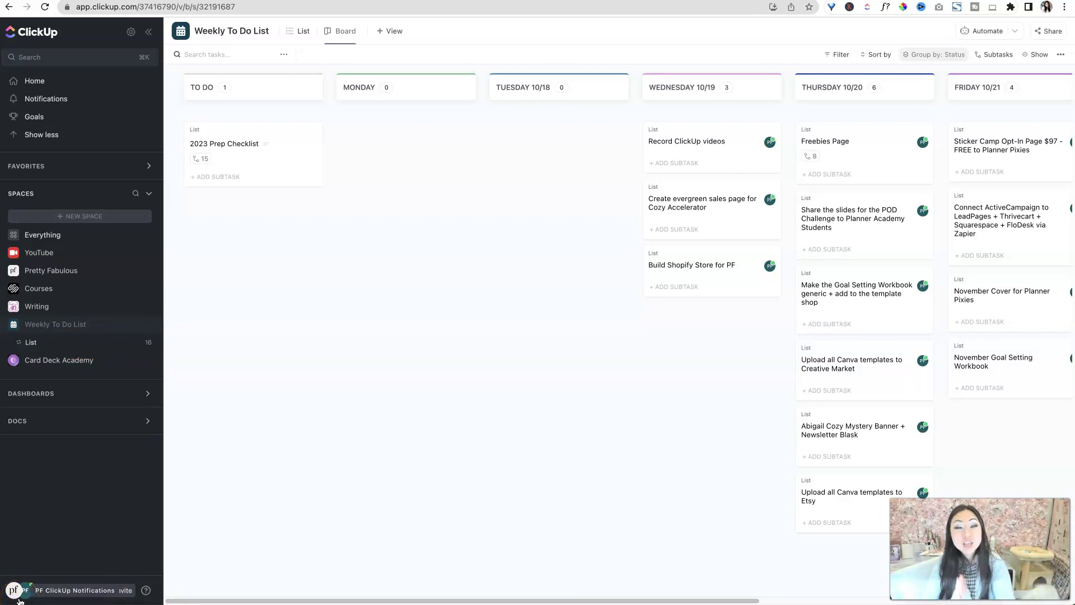